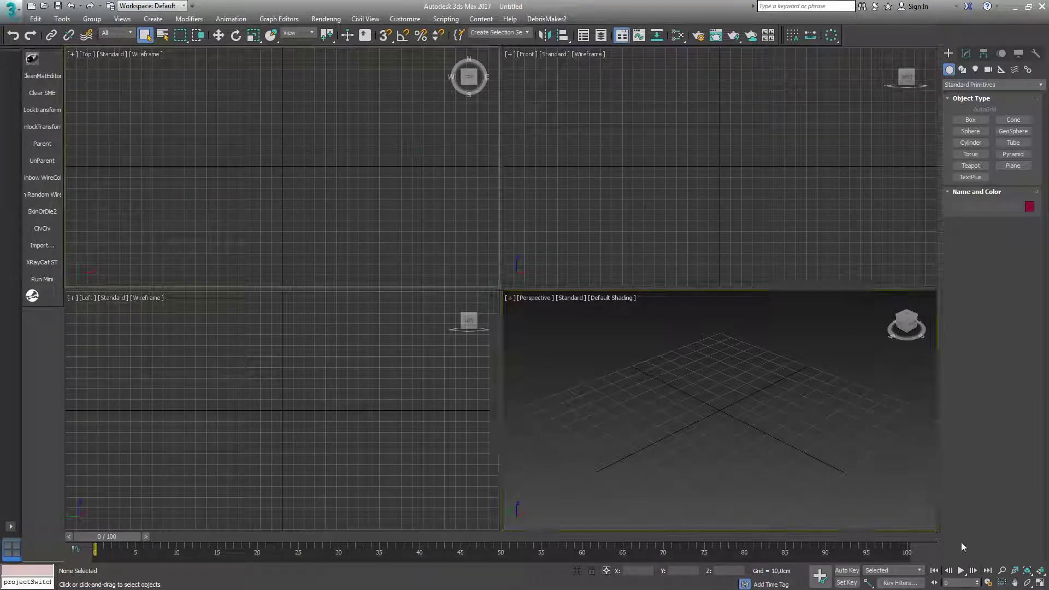
- Maximise the Top view and draw a circle at its centre
click(1039, 582)
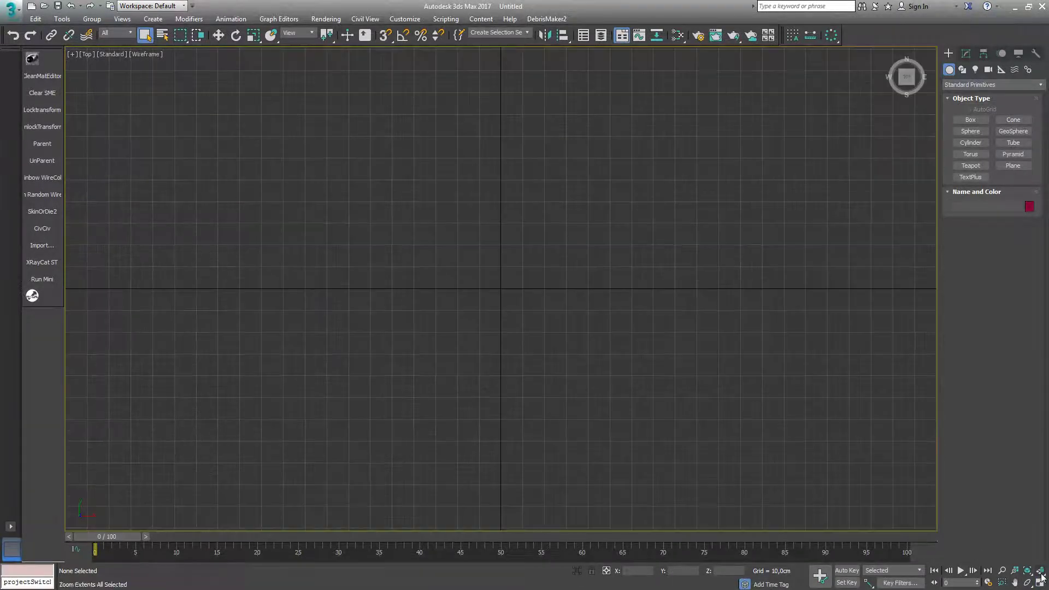
click(963, 70)
click(975, 139)
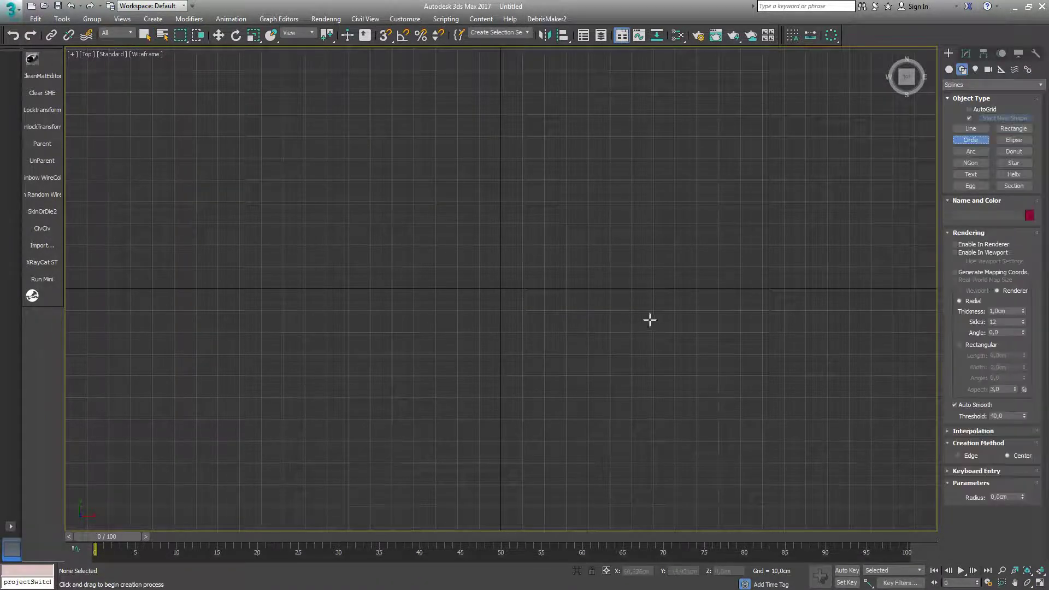
drag(499, 293, 514, 313)
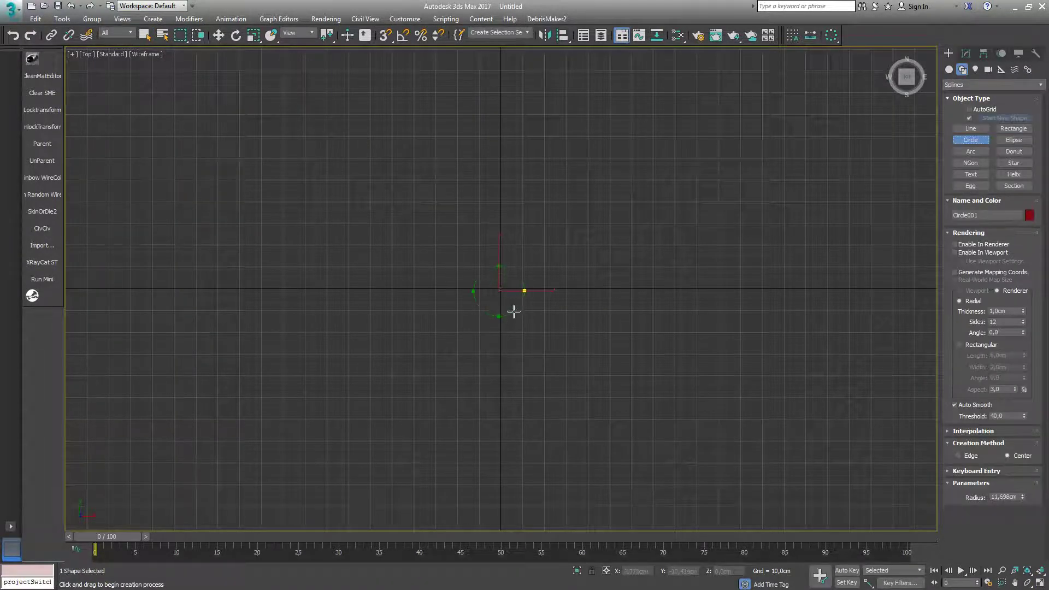
- Set Circle001's radius to 1 cm in the Modify panel
click(965, 53)
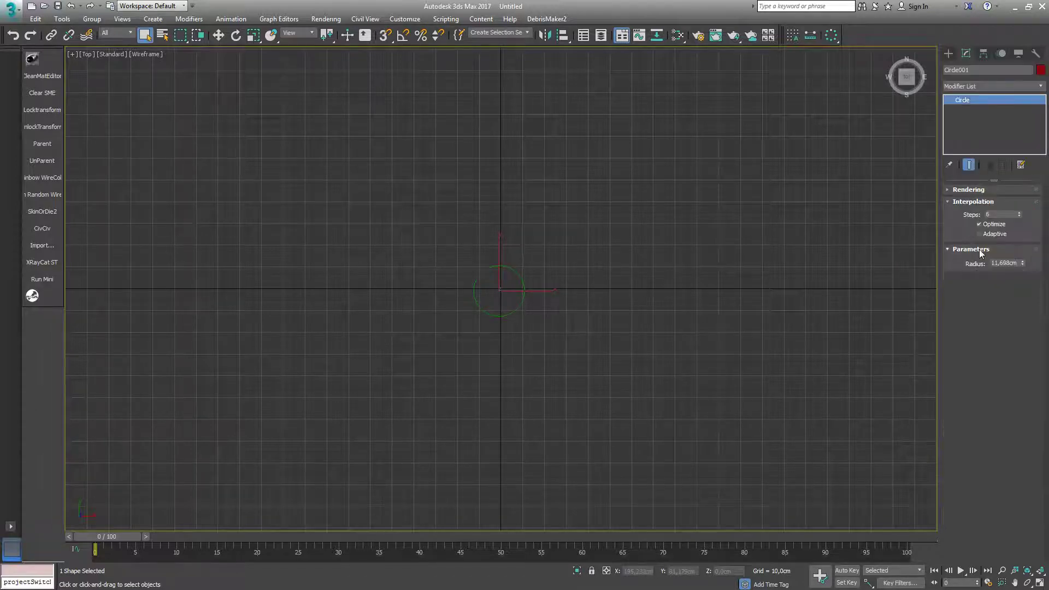
double_click(1011, 263)
text(1)
key(Return)
- Centre the circle at X 0, Y 0 and zoom the view to fit it
key(w)
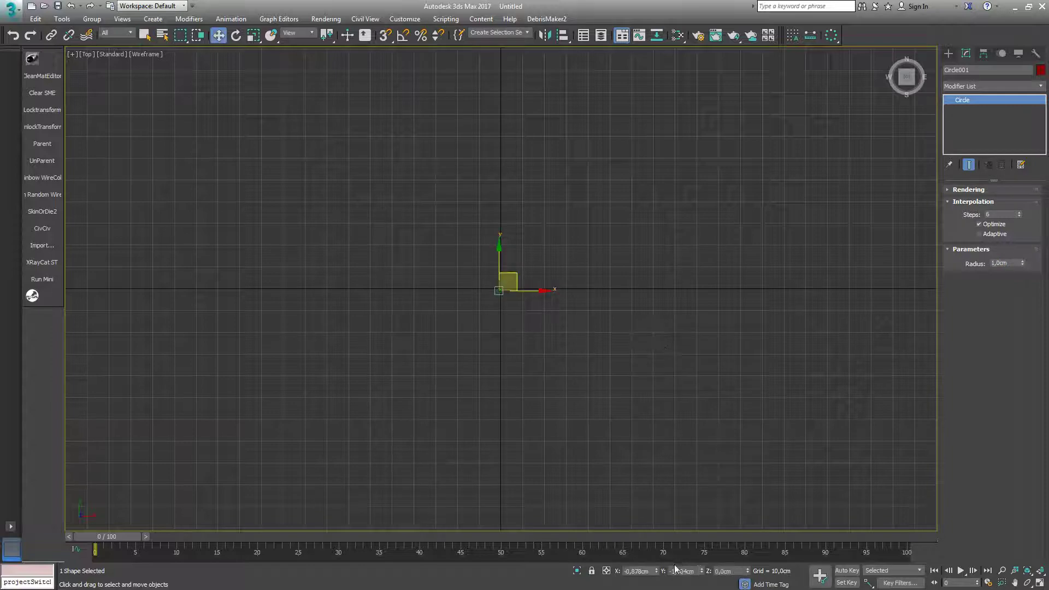
right_click(701, 571)
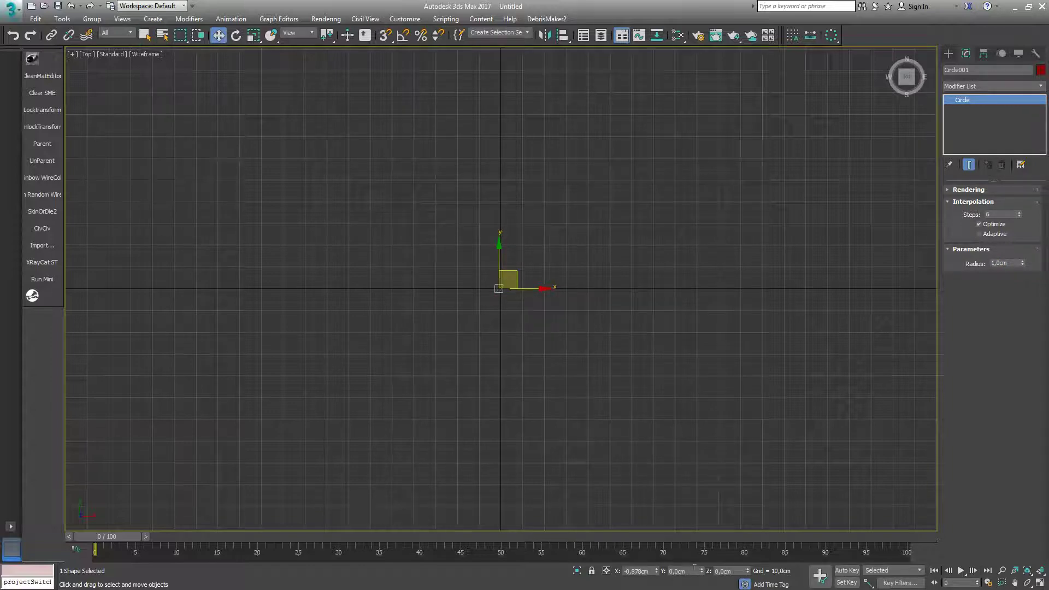
right_click(657, 572)
click(1041, 573)
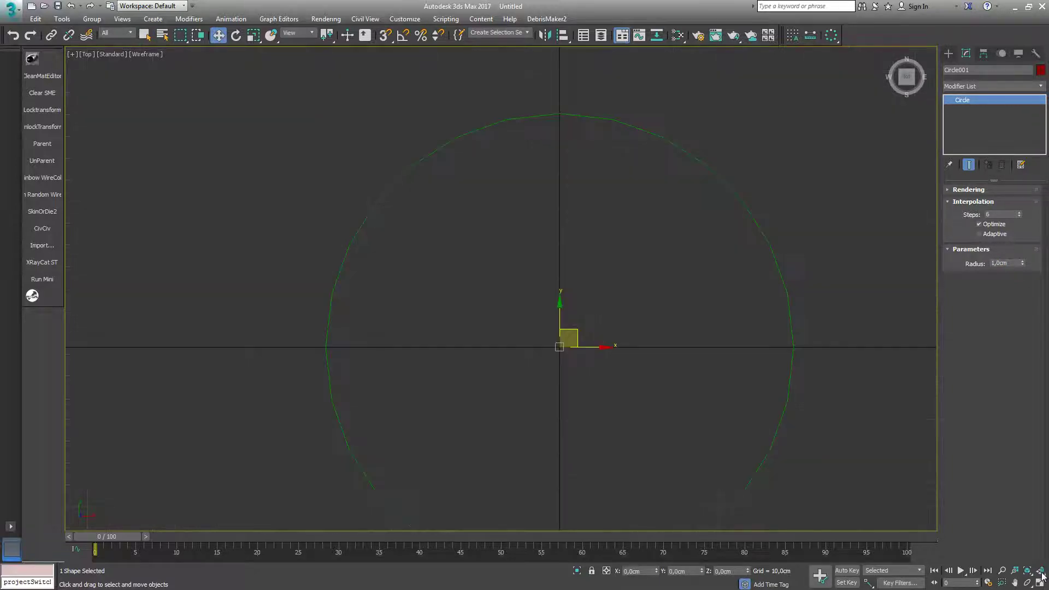
mouse_move(646, 343)
middle_down()
mouse_move(618, 267)
mouse_move(569, 299)
middle_up()
scroll(615, 273, down, 2)
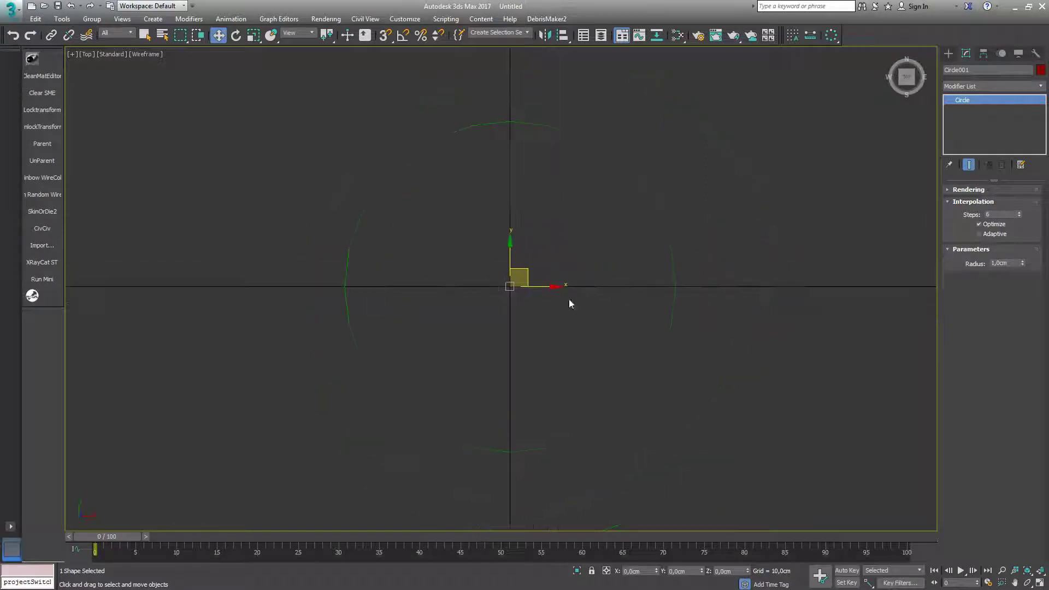
- Add an Edit Spline modifier and collapse the circle to an editable spline
click(1041, 87)
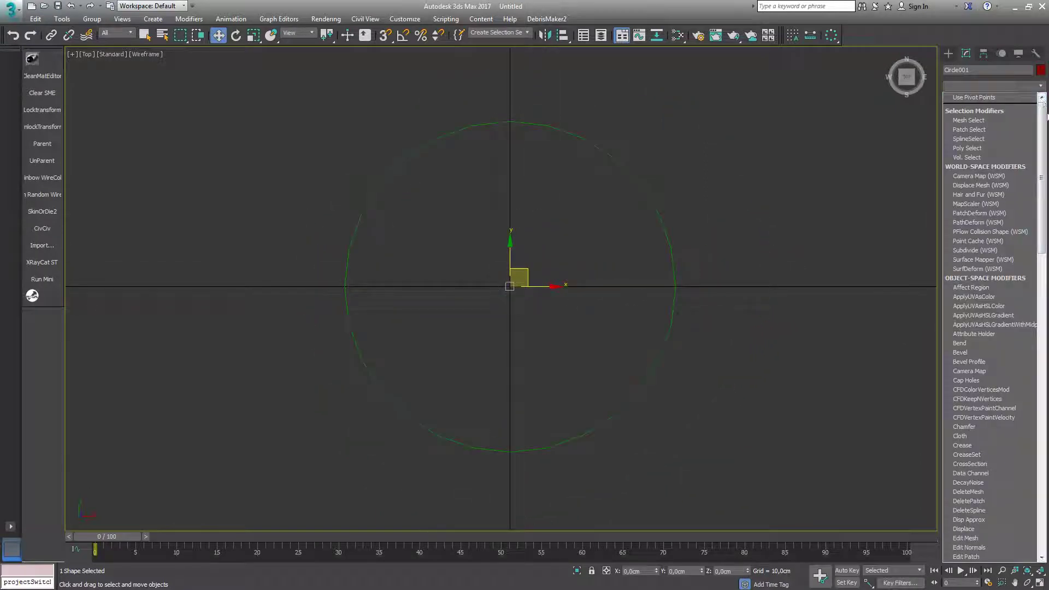
drag(1042, 115, 1043, 224)
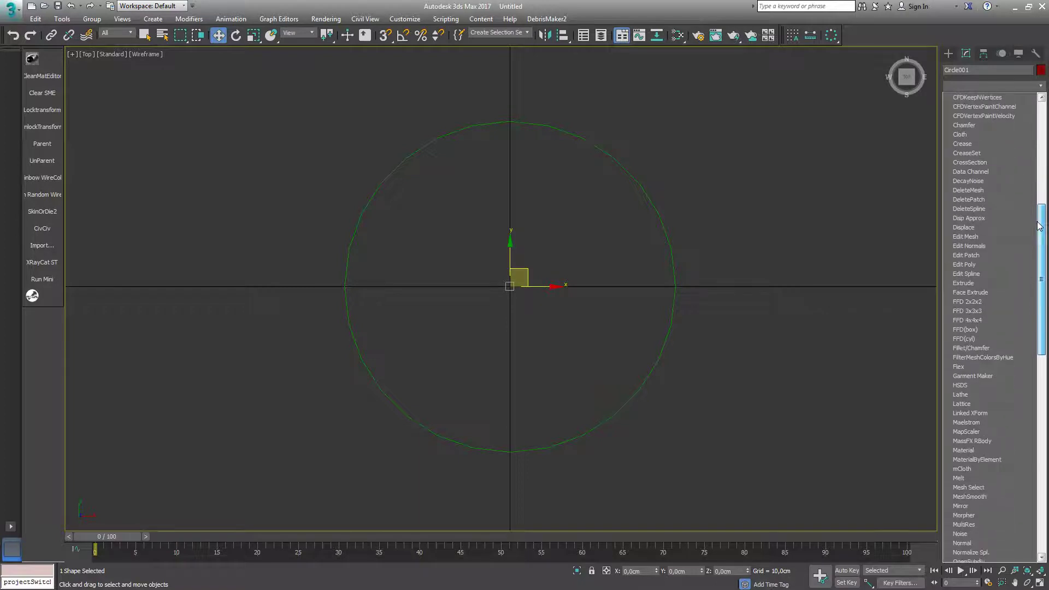
click(982, 273)
right_click(994, 99)
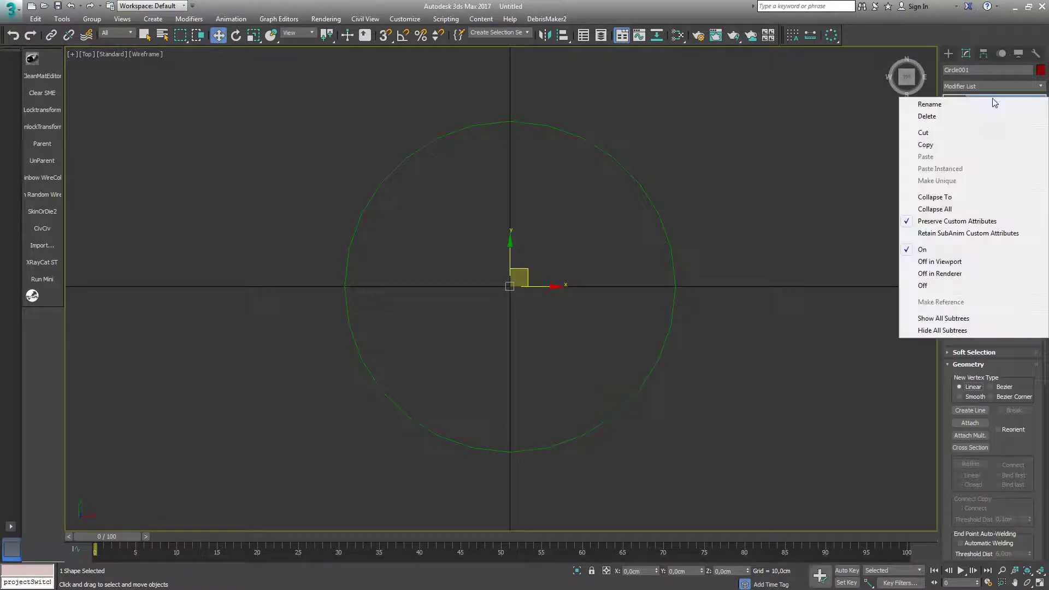
click(978, 209)
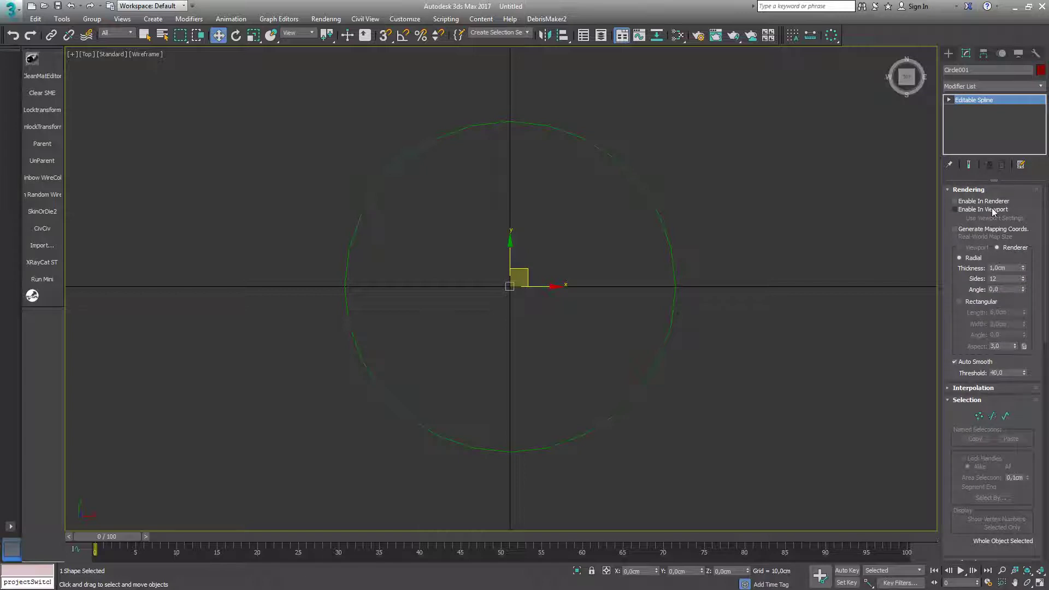
click(991, 192)
- Delete the circle's lower segments, leaving only the upper arc
click(994, 229)
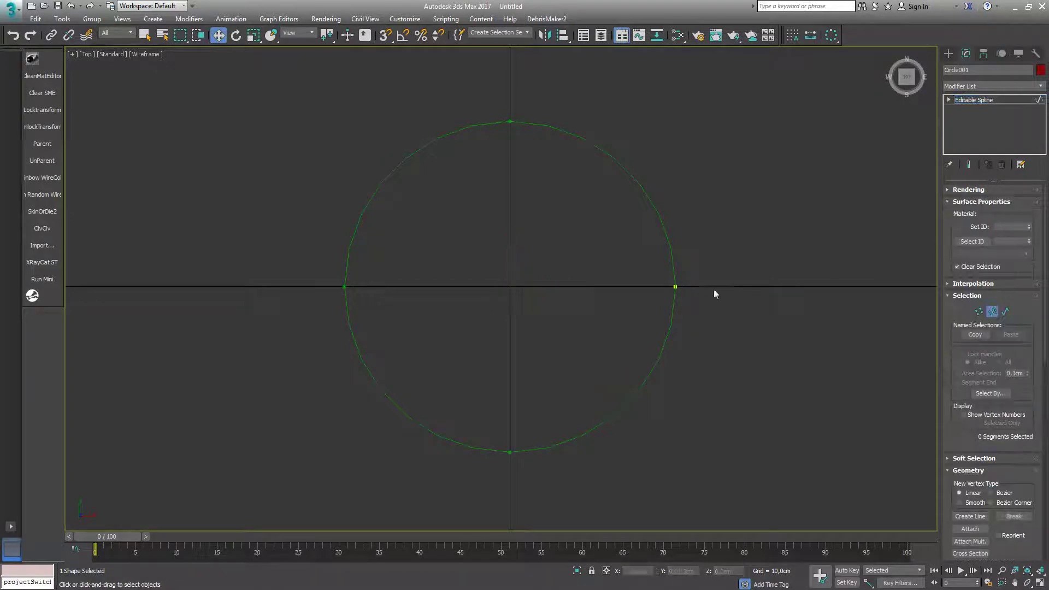
drag(369, 486, 369, 485)
key(Delete)
- Lower the arc's top vertex to flatten it into a dipped, wavy profile
click(979, 312)
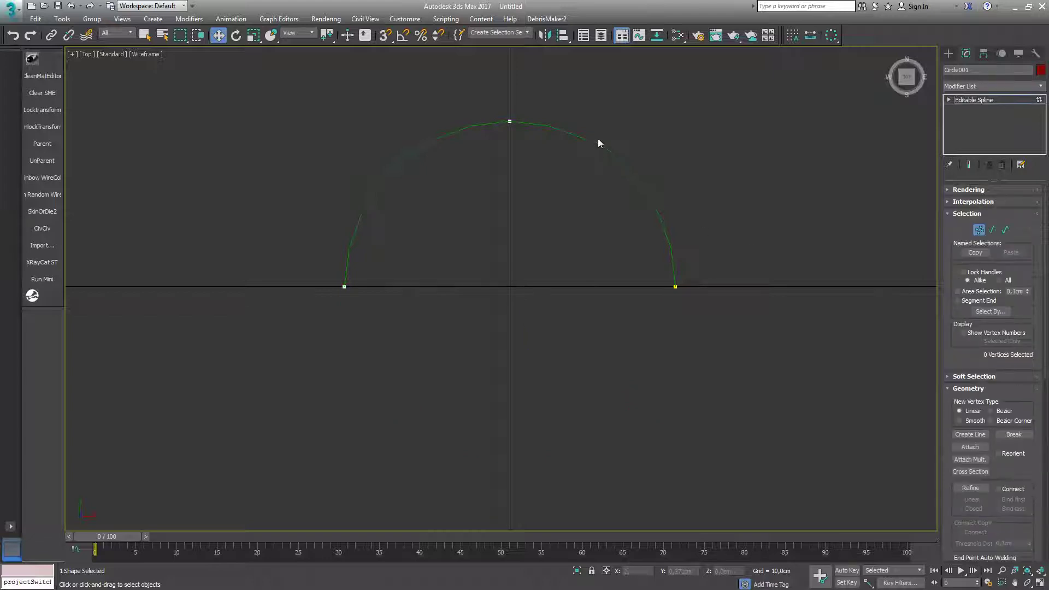
drag(533, 96, 489, 167)
mouse_move(511, 98)
mouse_down()
mouse_move(508, 225)
mouse_move(511, 210)
mouse_up()
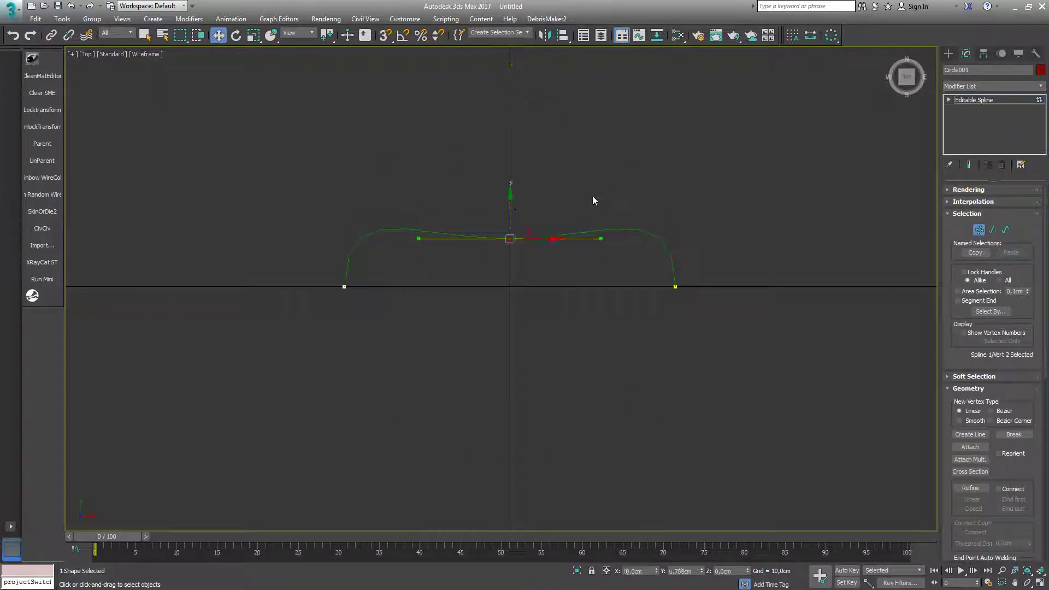
click(990, 101)
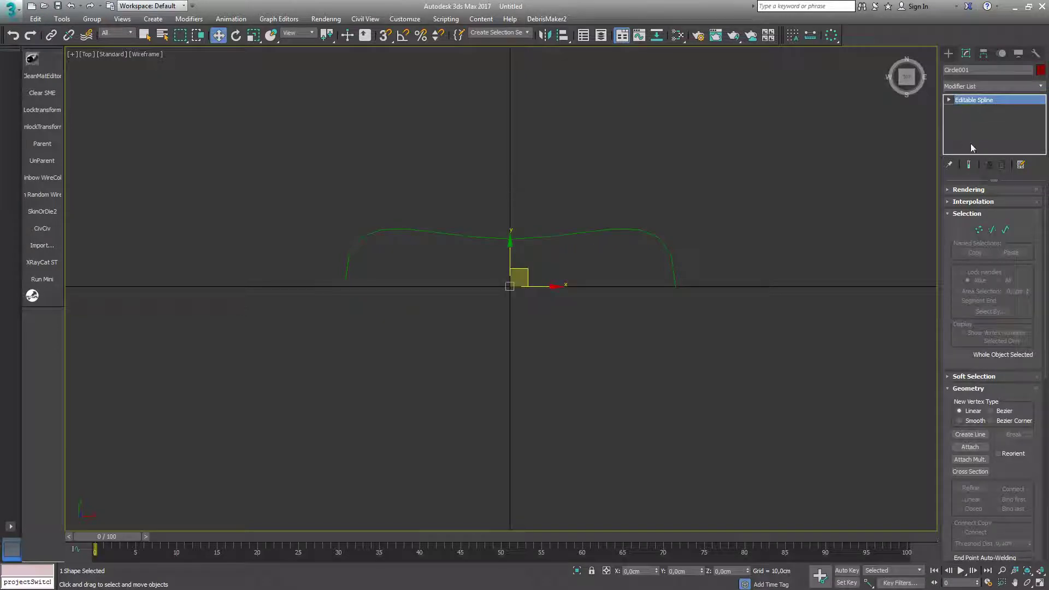
click(1034, 86)
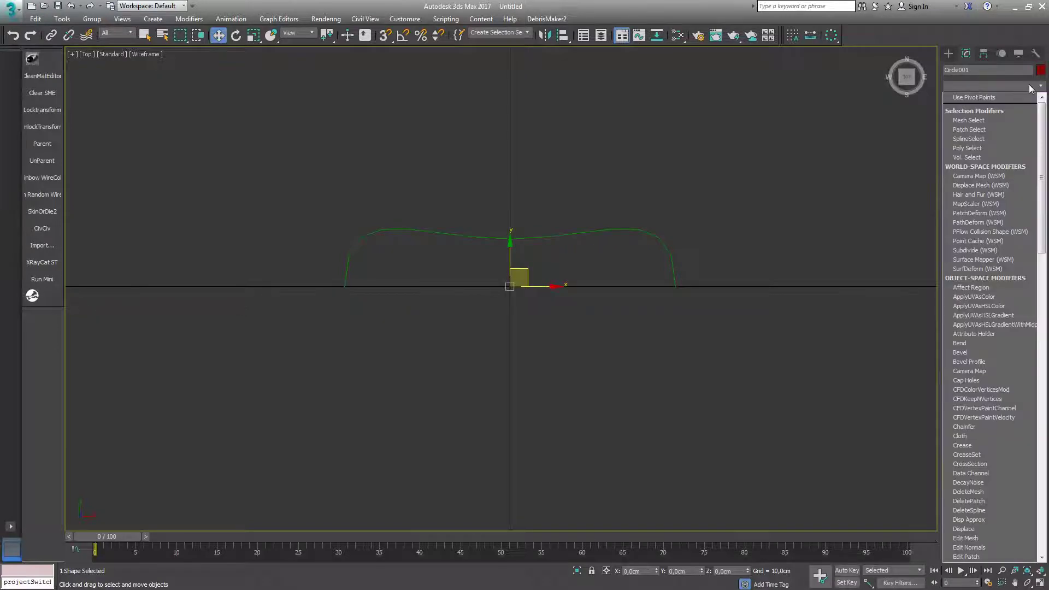
- Add then remove Renderable Spline, and stack an XForm modifier on the profile
key(r)
click(982, 116)
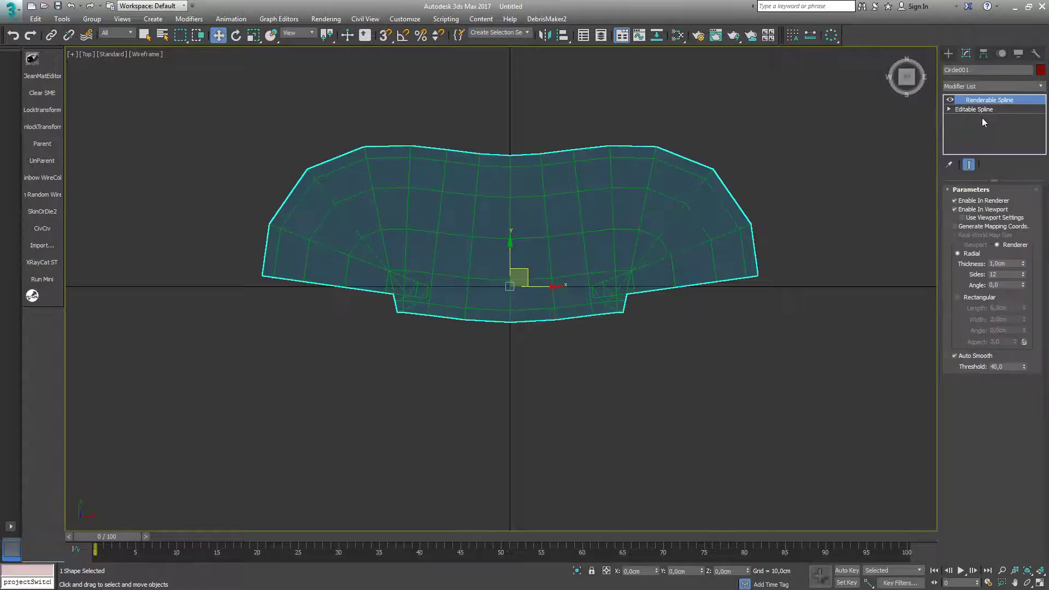
click(1001, 165)
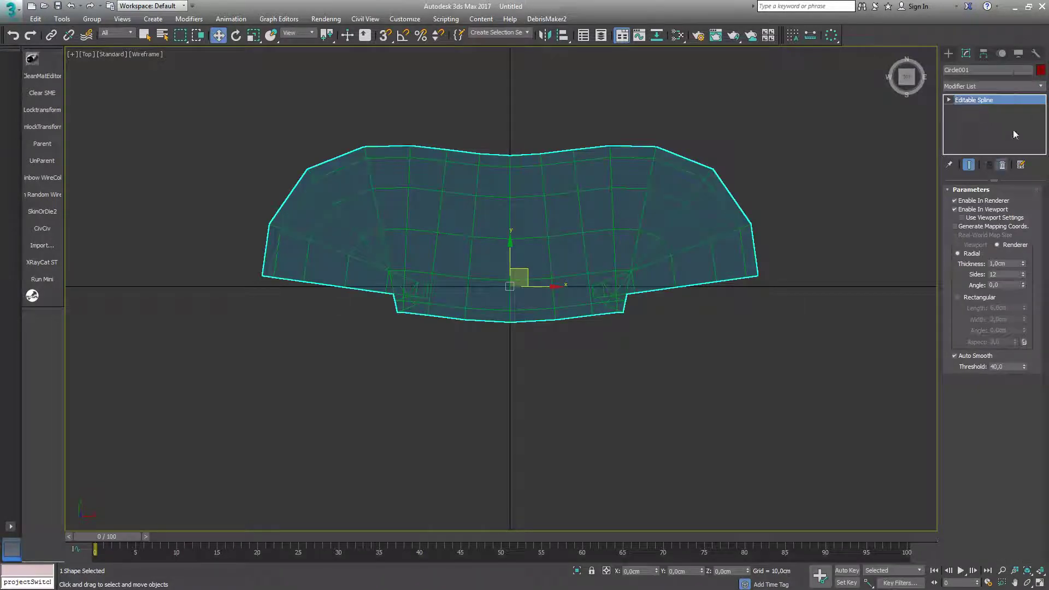
click(1024, 86)
key(x)
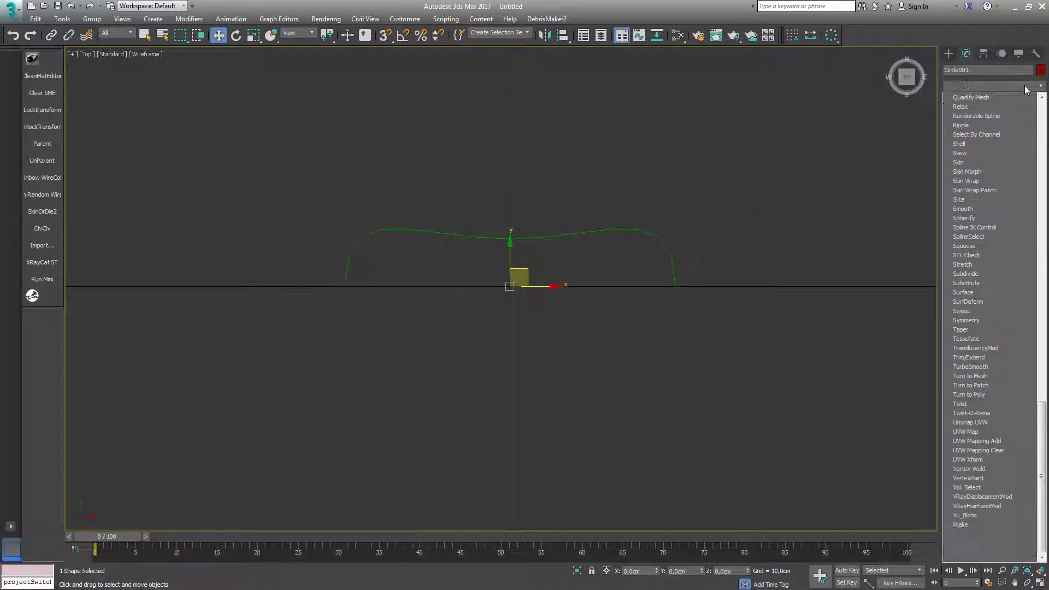
click(993, 551)
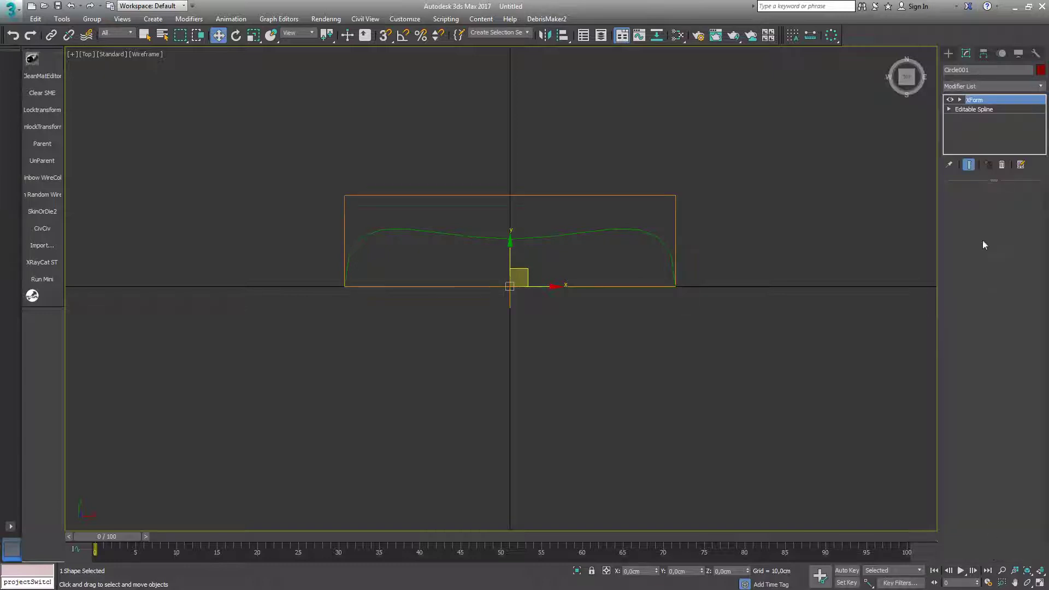
- Rotate the XForm gizmo about 100° around X with Angle Snap on
click(960, 100)
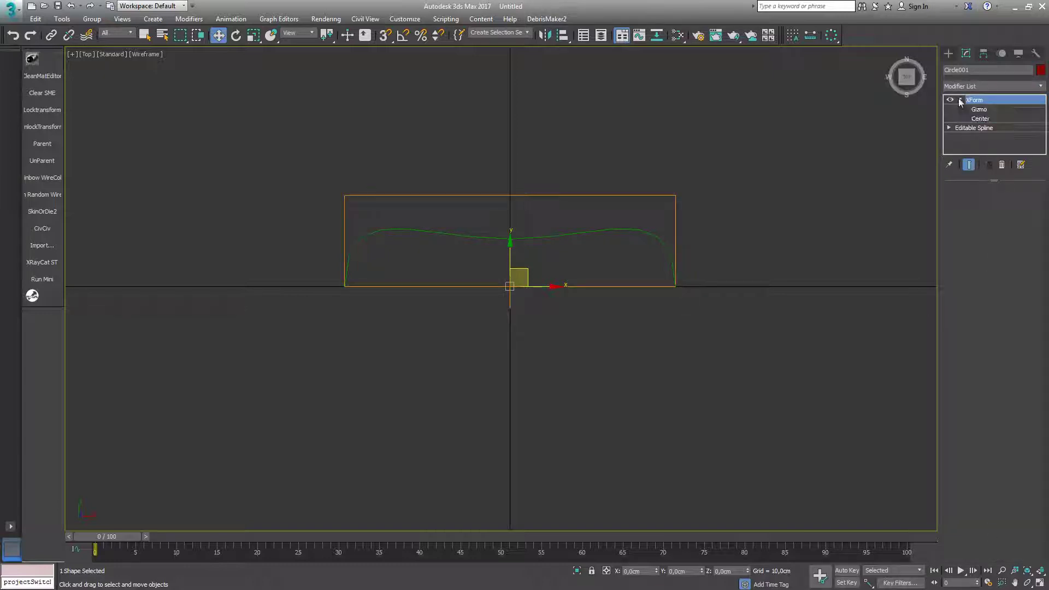
click(402, 35)
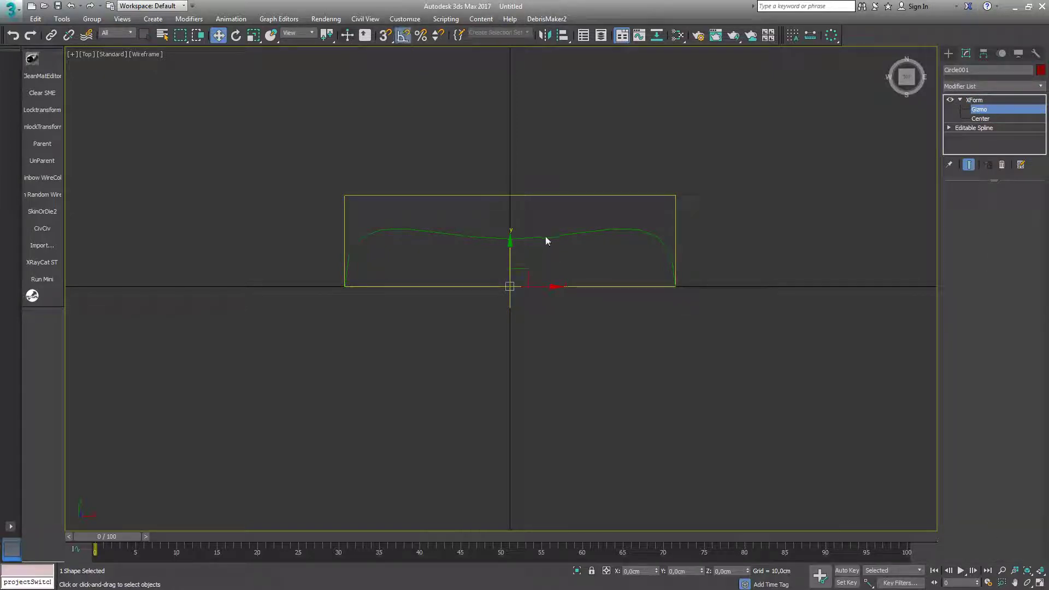
click(239, 35)
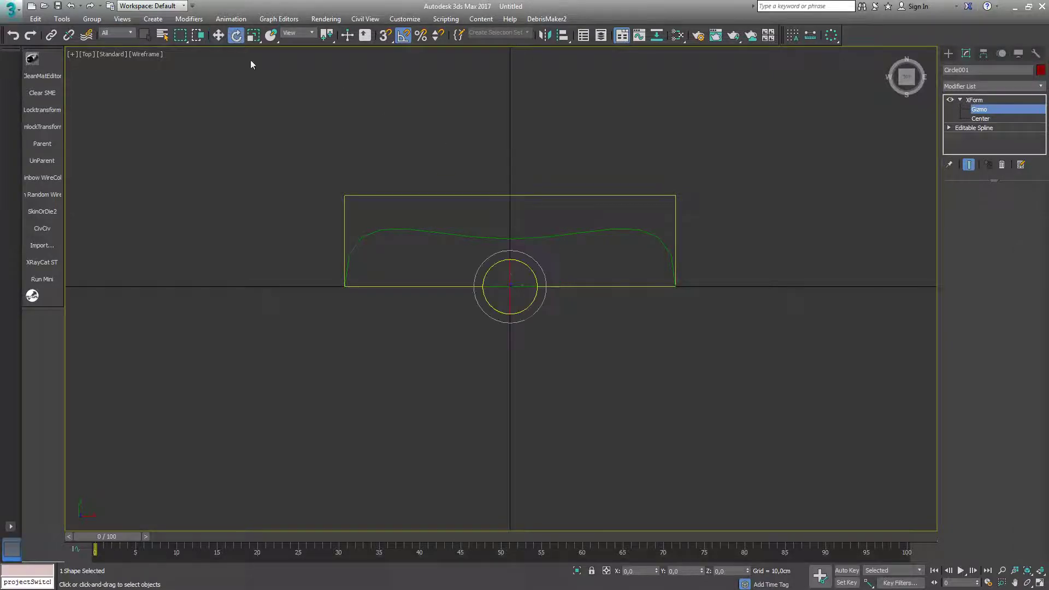
drag(511, 273, 510, 315)
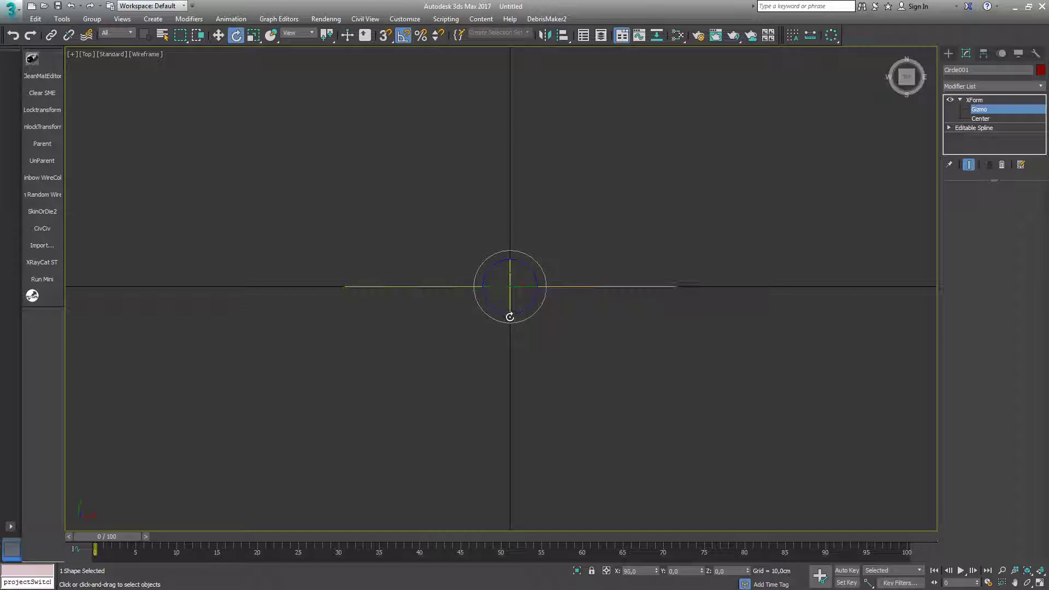
click(960, 99)
click(1001, 99)
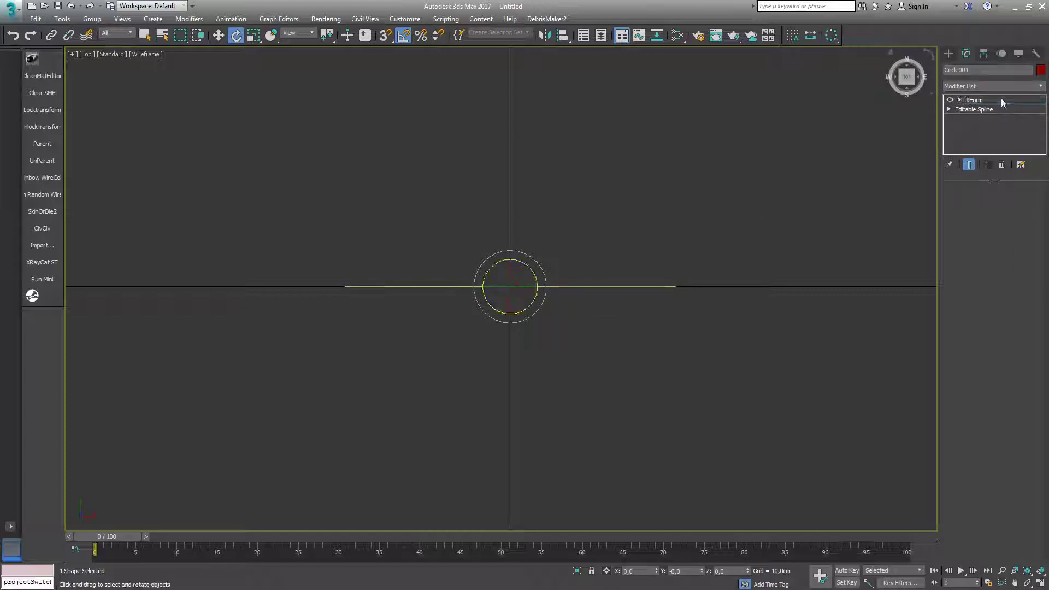
- Add an Edit Spline modifier and rotate the whole line to a diagonal
click(1039, 87)
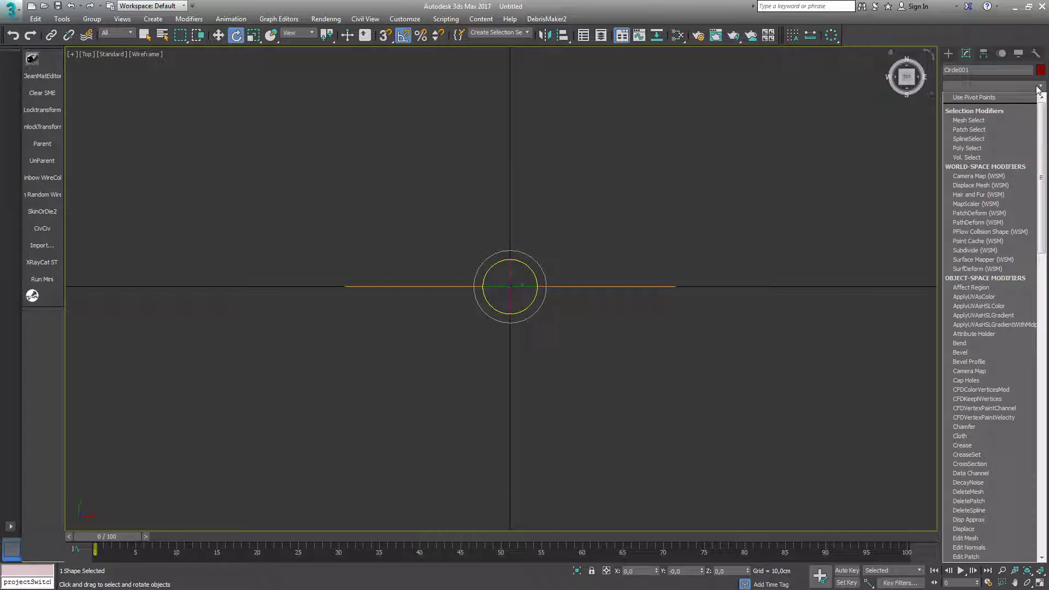
key(e)
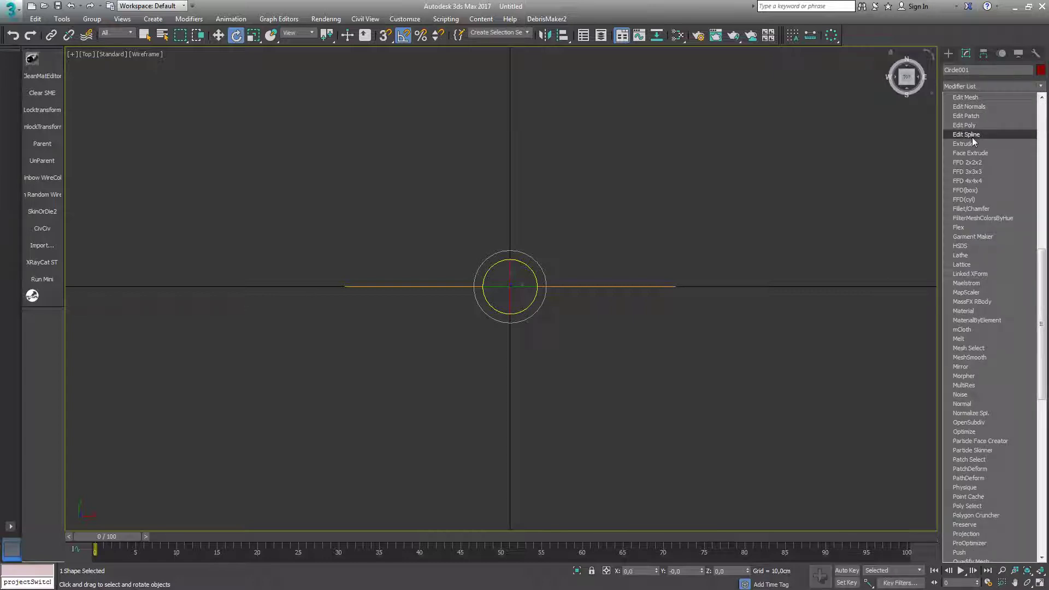
click(972, 134)
click(1005, 205)
drag(608, 250, 442, 364)
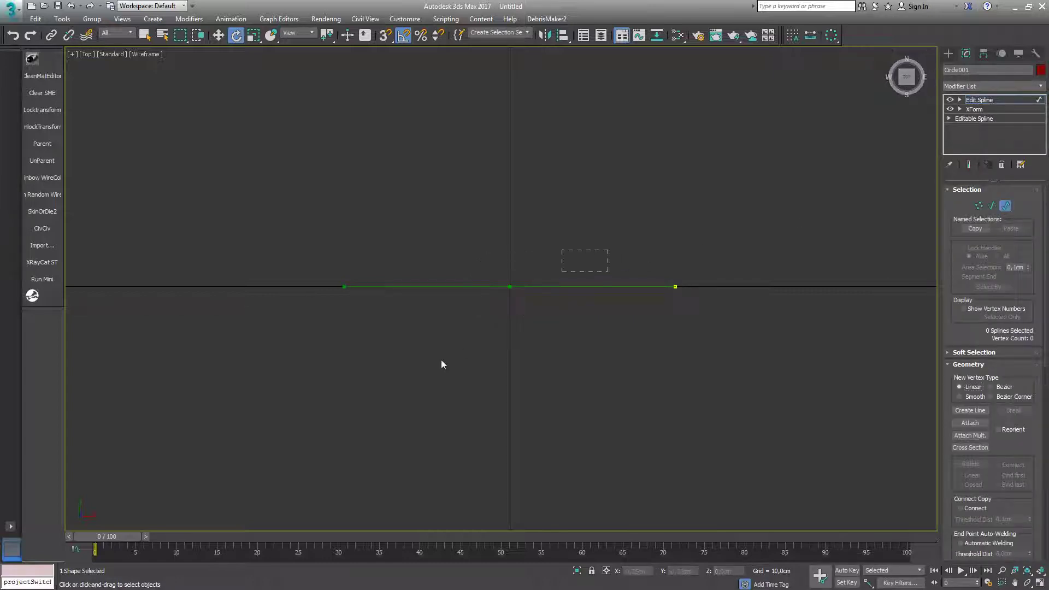
drag(534, 275, 533, 250)
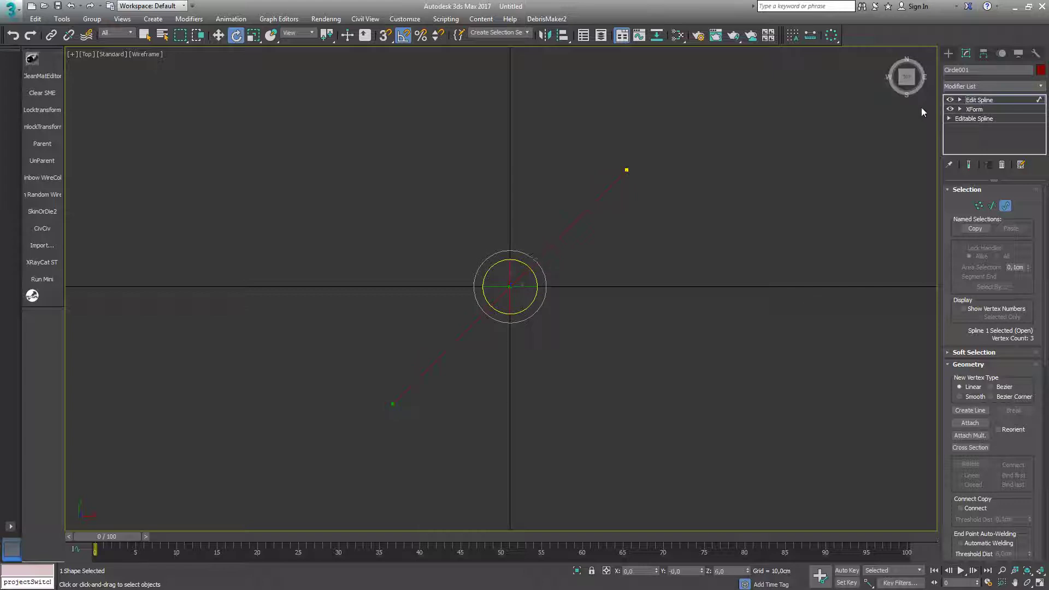
- Collapse the stack and rotate a copy of the line to form an X
click(979, 100)
right_click(979, 100)
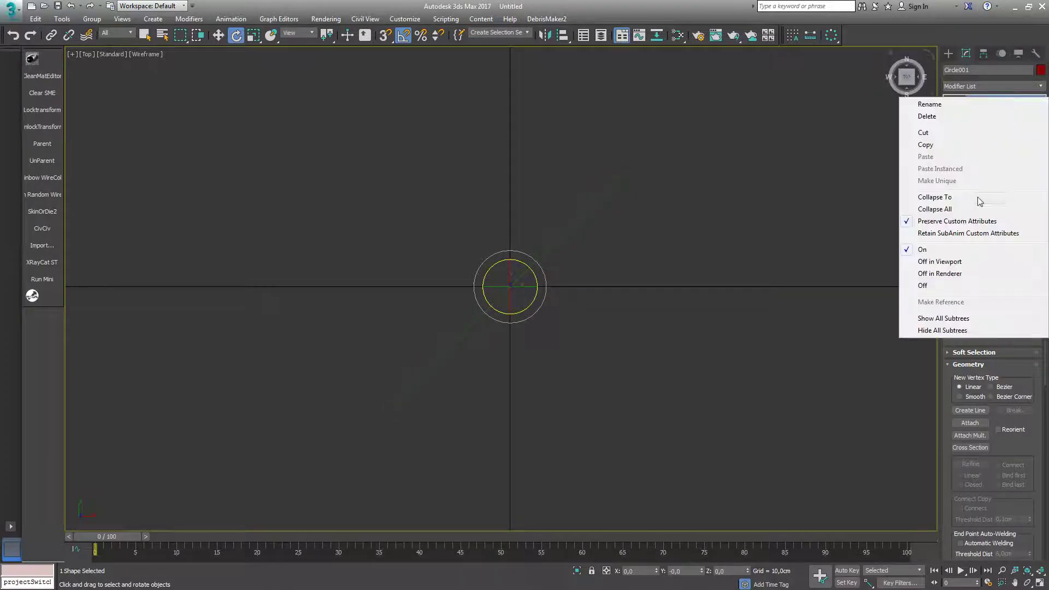
click(934, 197)
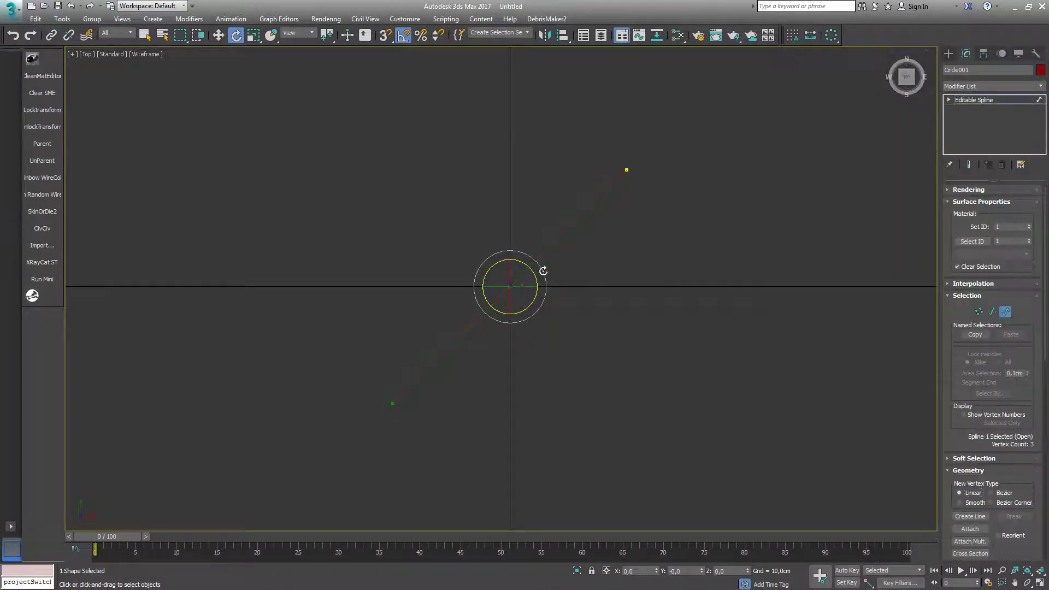
shift+drag(535, 276, 550, 313)
shift+drag(550, 323, 550, 322)
- Maximise the Perspective view and orbit around the crossed lines
click(1039, 579)
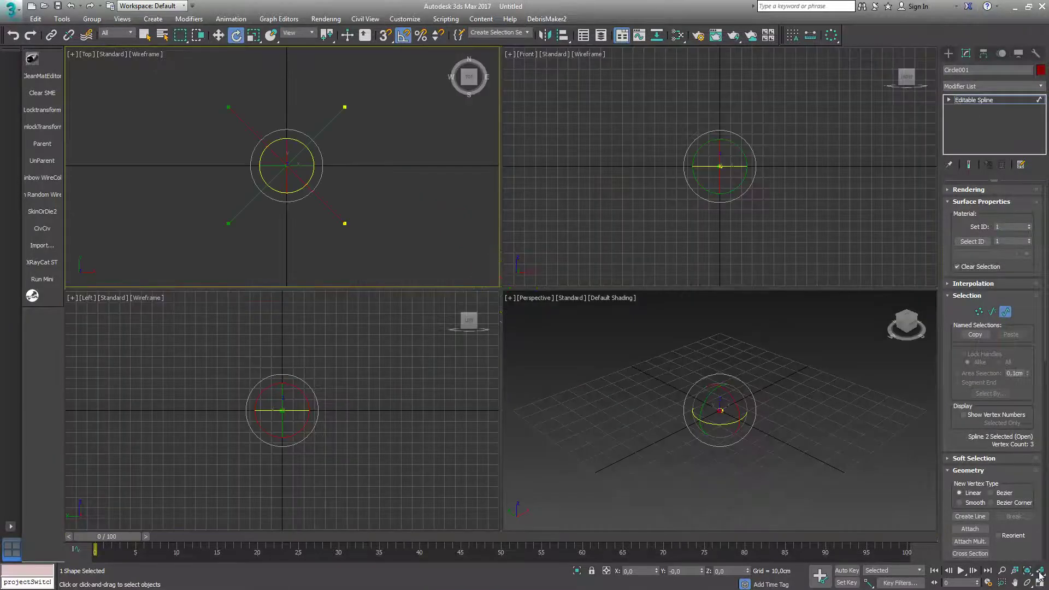
right_click(855, 462)
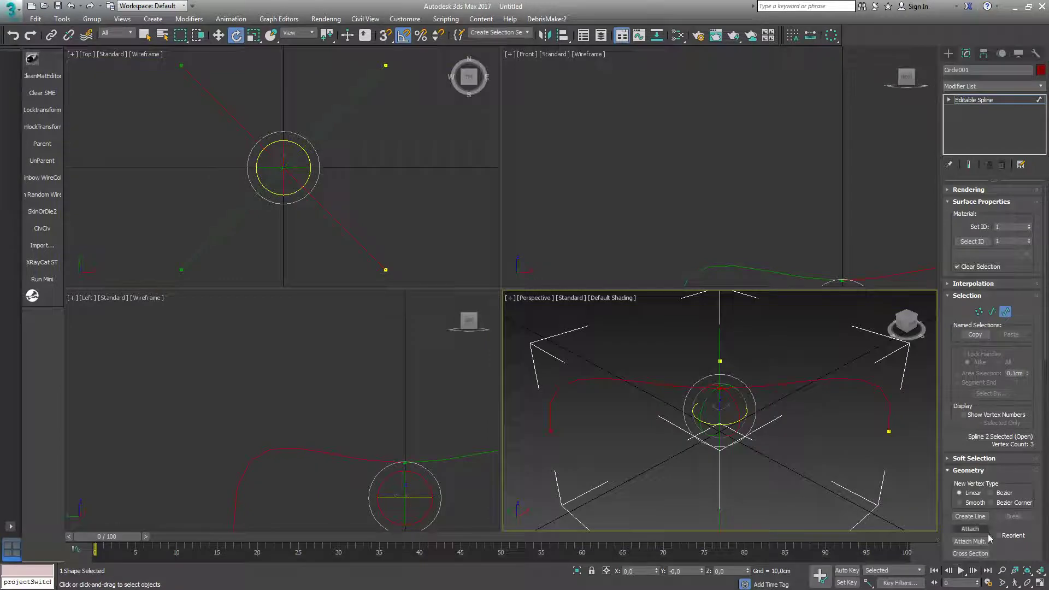
click(1038, 582)
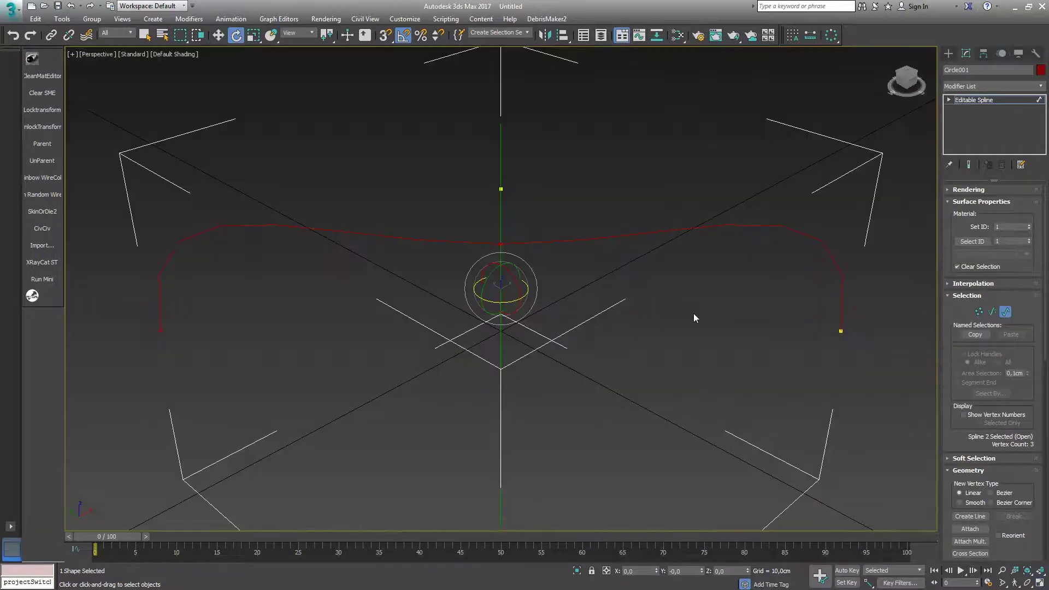
alt+middle_drag(694, 318, 496, 212)
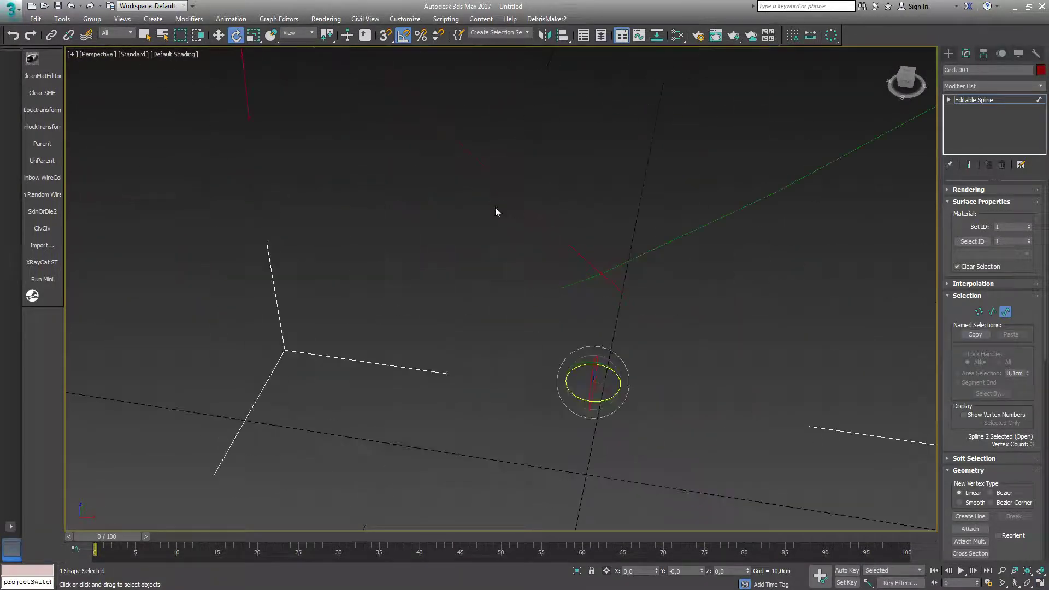
scroll(534, 220, down, 3)
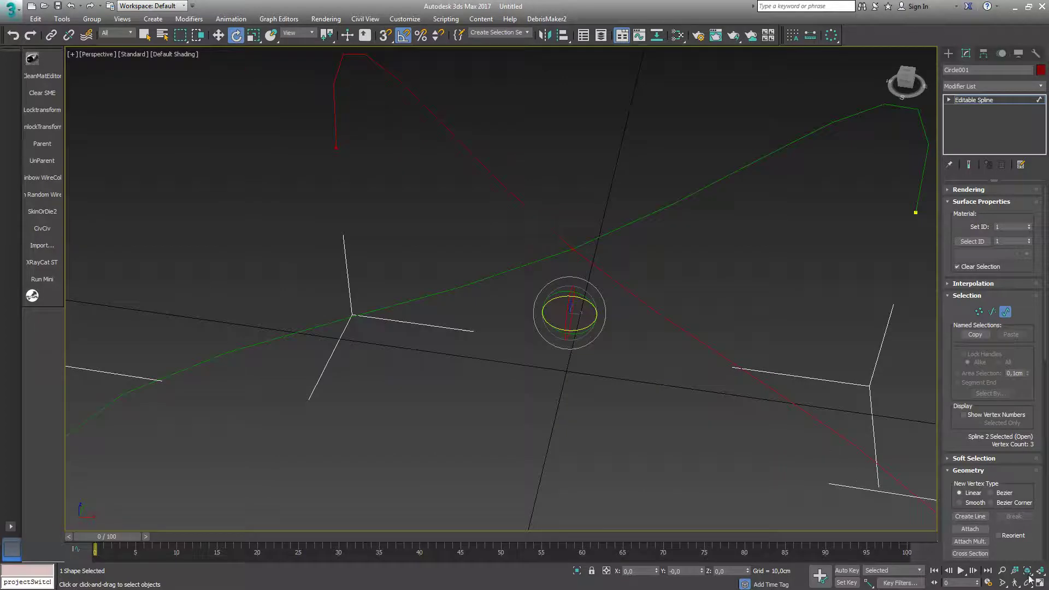
drag(1028, 582, 1028, 569)
drag(724, 367, 698, 363)
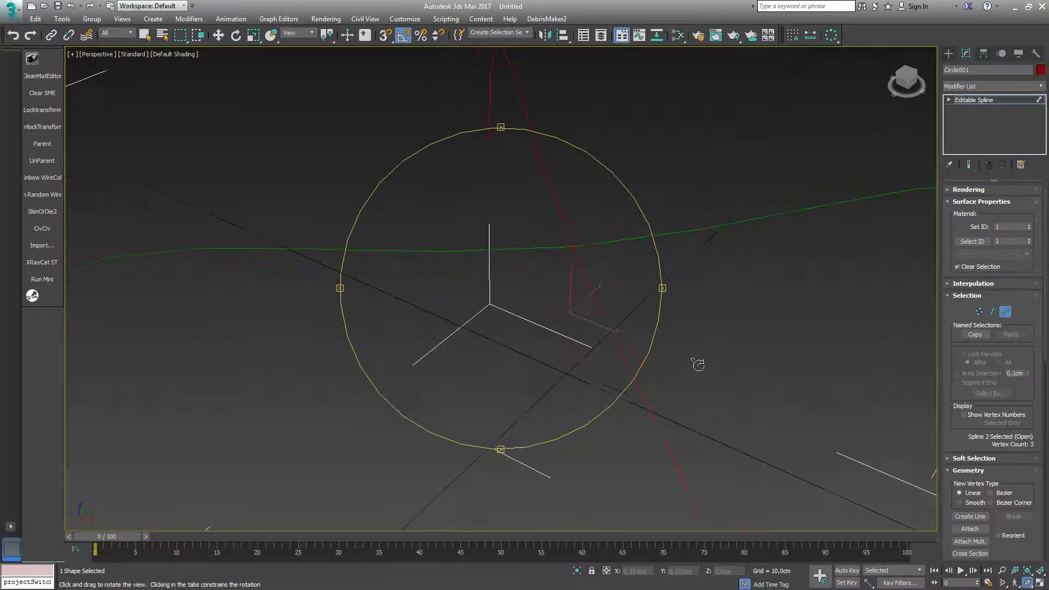
- Raise the crossing vertex of one strand to 0,369 cm in Z
click(978, 311)
click(614, 267)
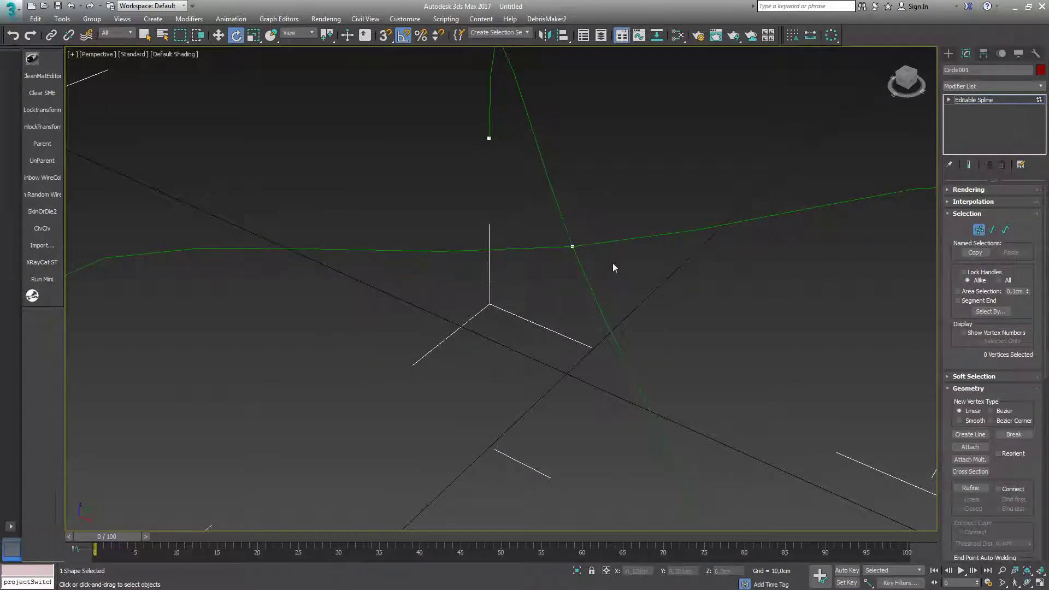
key(w)
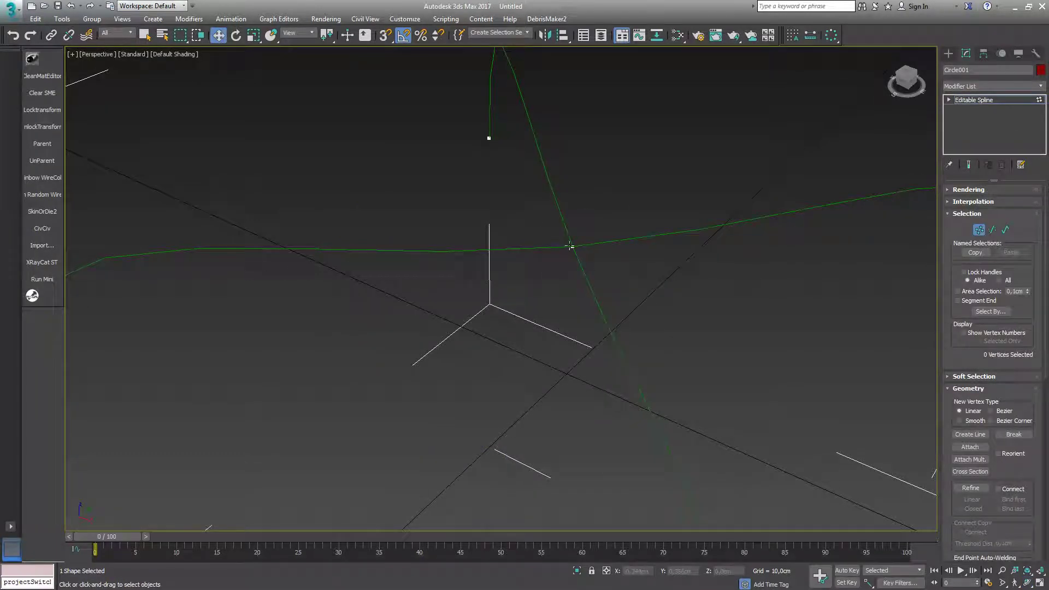
click(569, 247)
drag(571, 244, 578, 178)
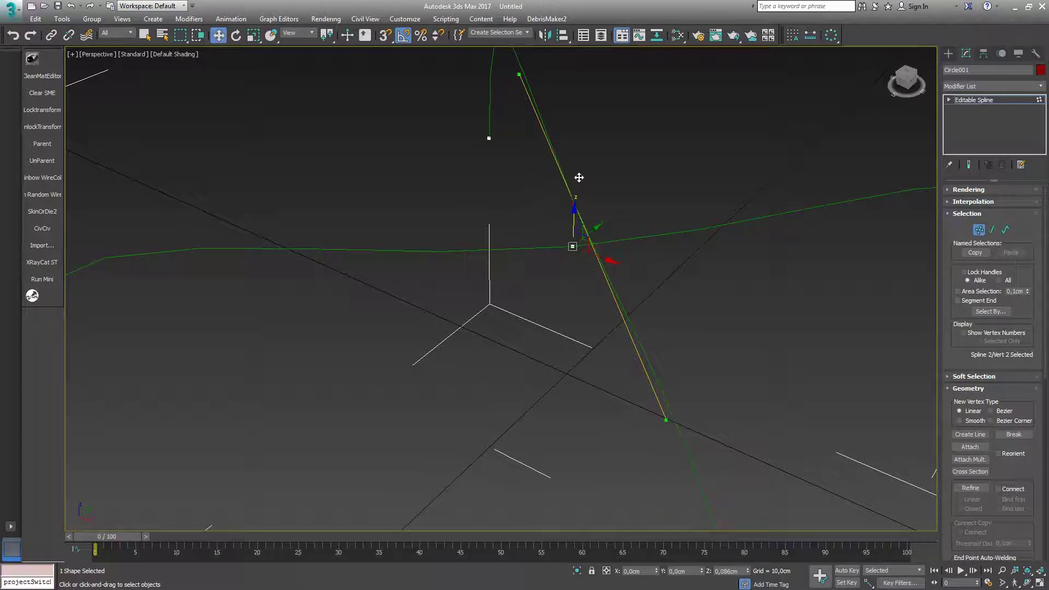
scroll(574, 202, down, 10)
mouse_move(574, 188)
alt+middle_down()
mouse_move(613, 196)
mouse_move(604, 189)
alt+middle_up()
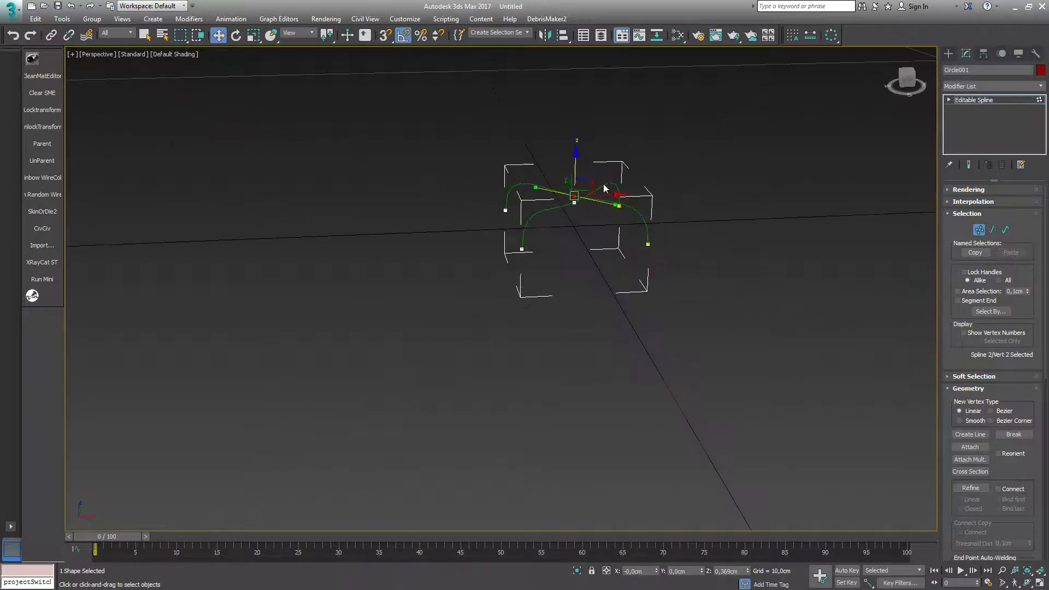
scroll(604, 189, up, 3)
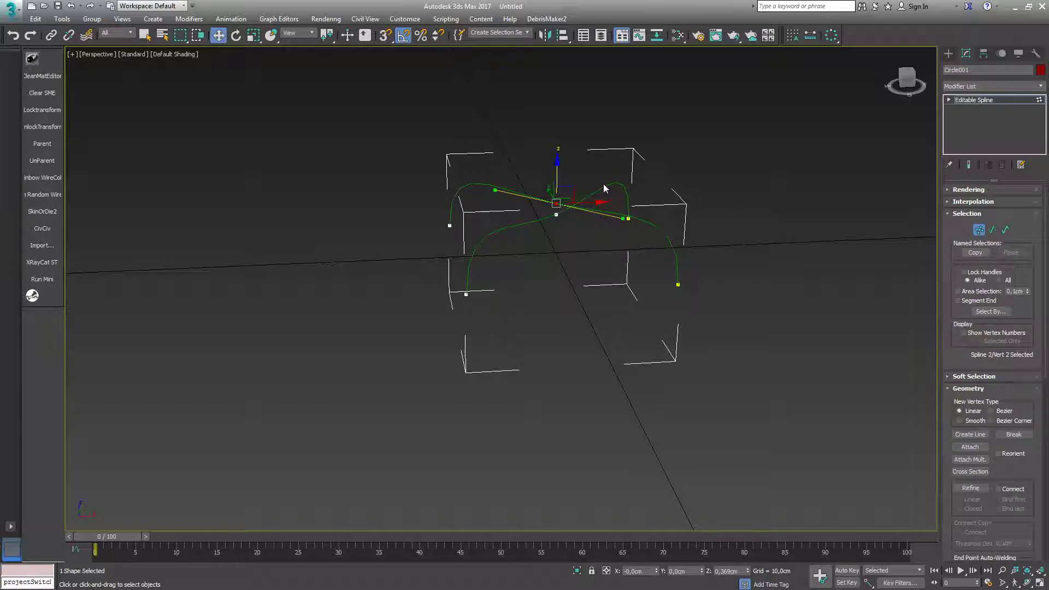
click(1032, 100)
click(1034, 86)
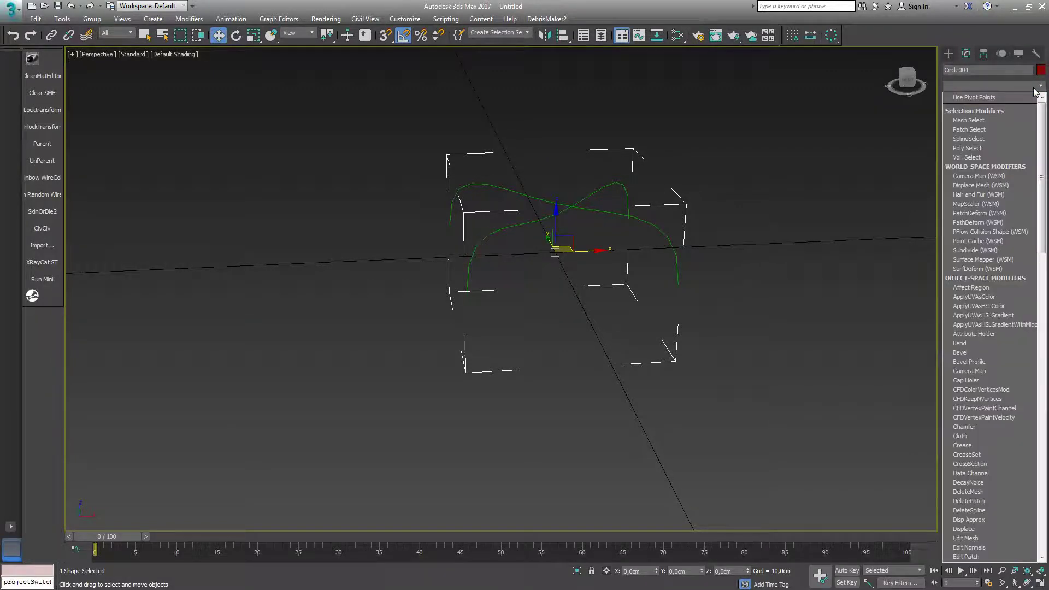
- Apply Renderable Spline with 0,1 cm thickness and 10 sides to Circle001
scroll(1034, 92, down, 20)
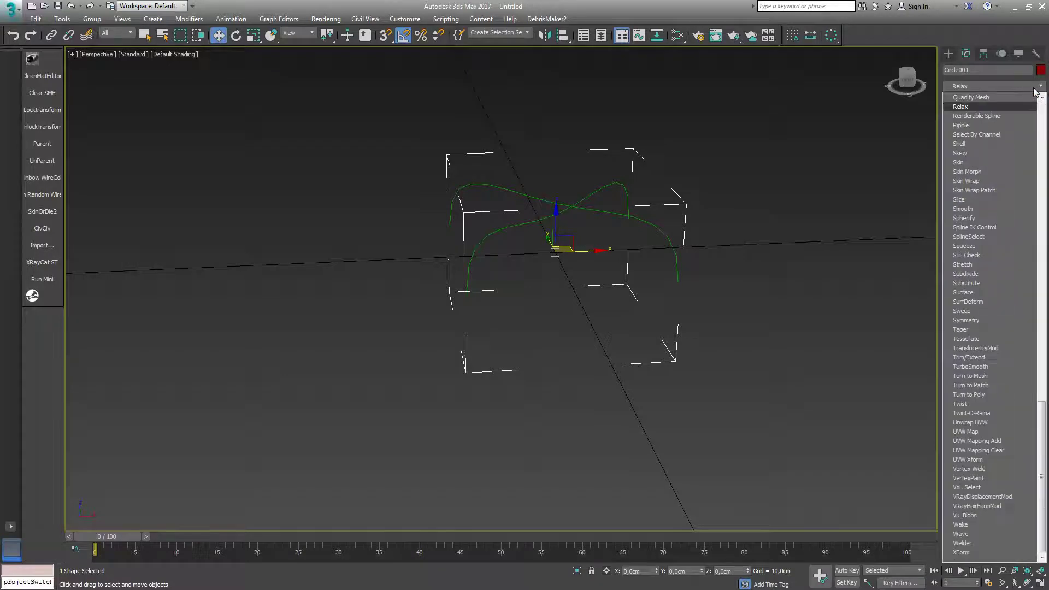
click(991, 119)
double_click(993, 265)
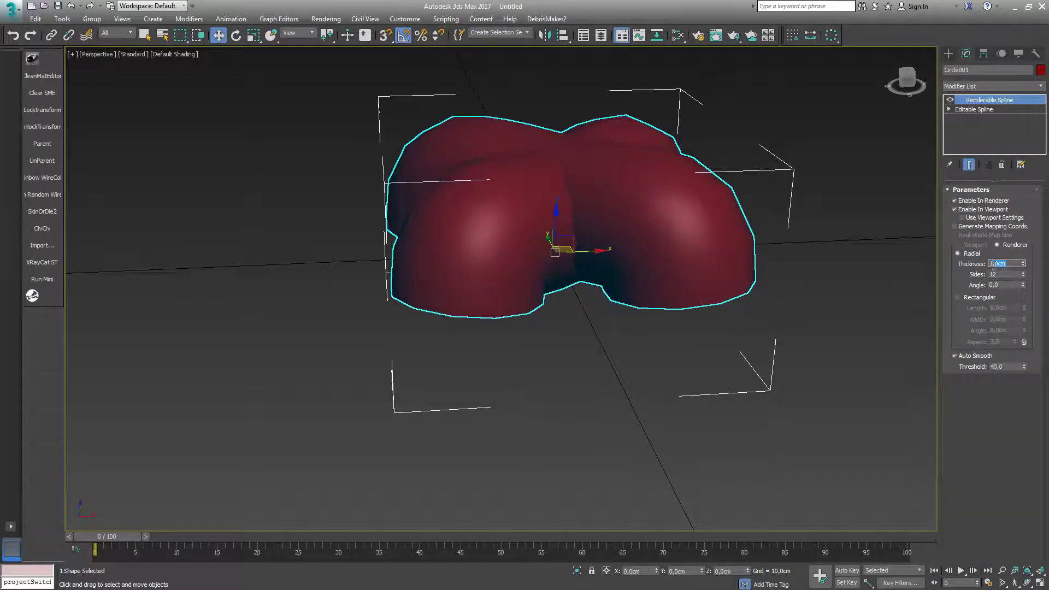
text(,1)
key(Tab)
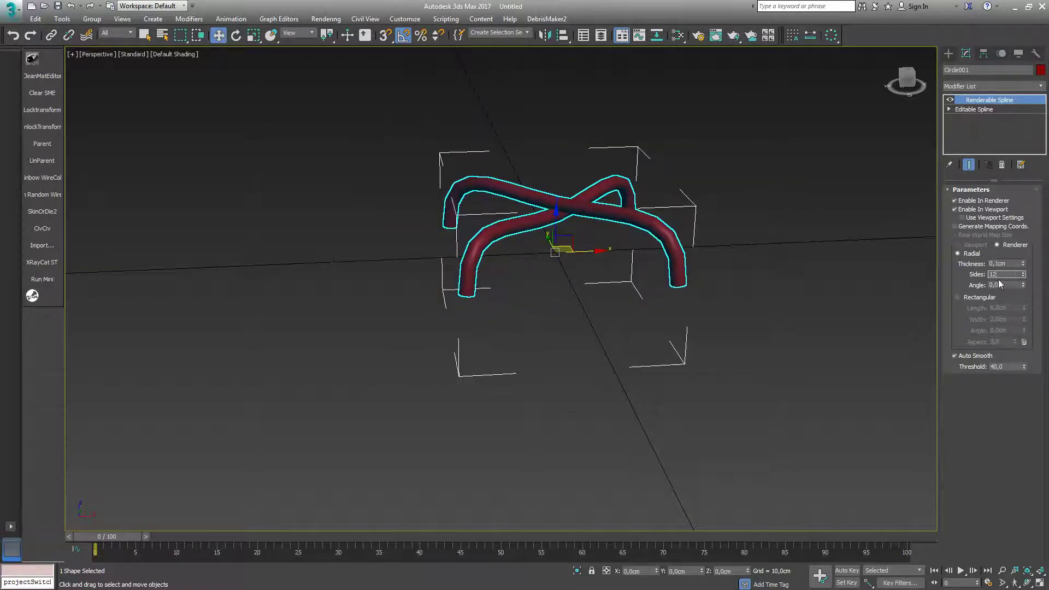
click(1023, 277)
click(1023, 277)
scroll(543, 212, up, 4)
click(1018, 87)
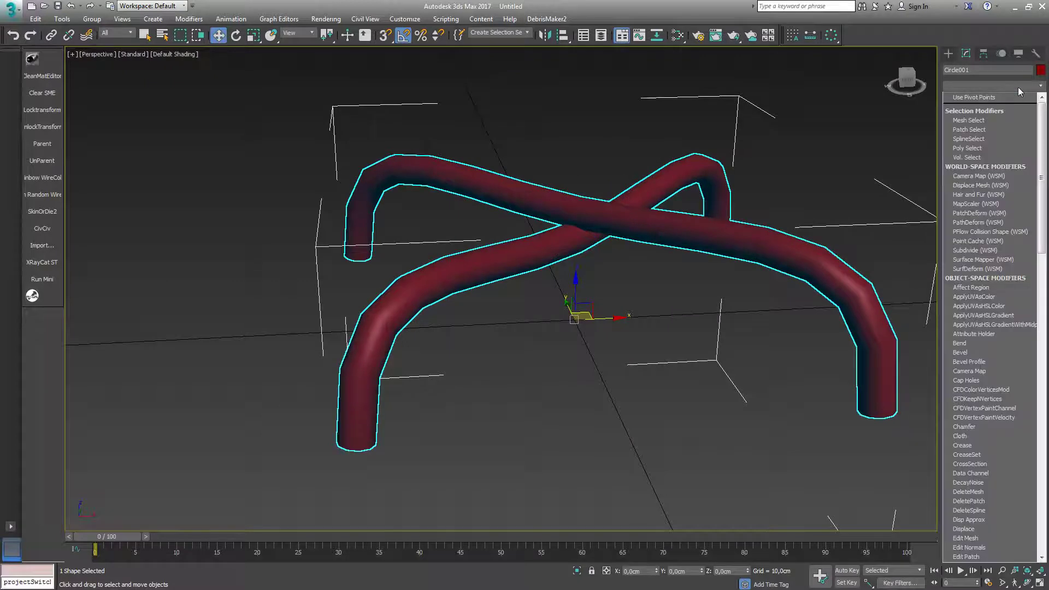
key(t)
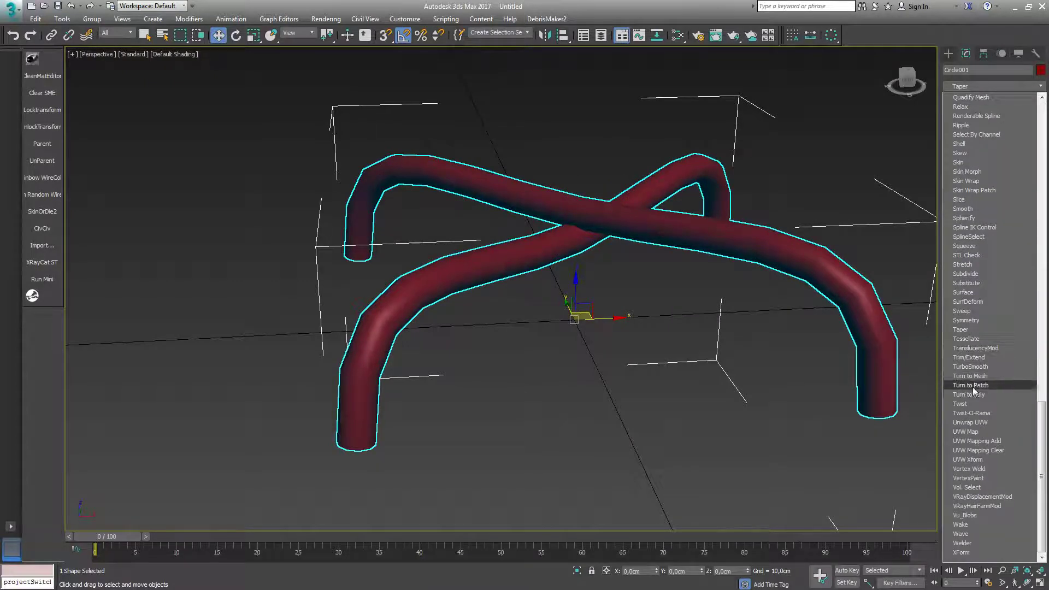
- Add Turn to Poly and collapse Circle001 into a single Editable Poly
click(974, 395)
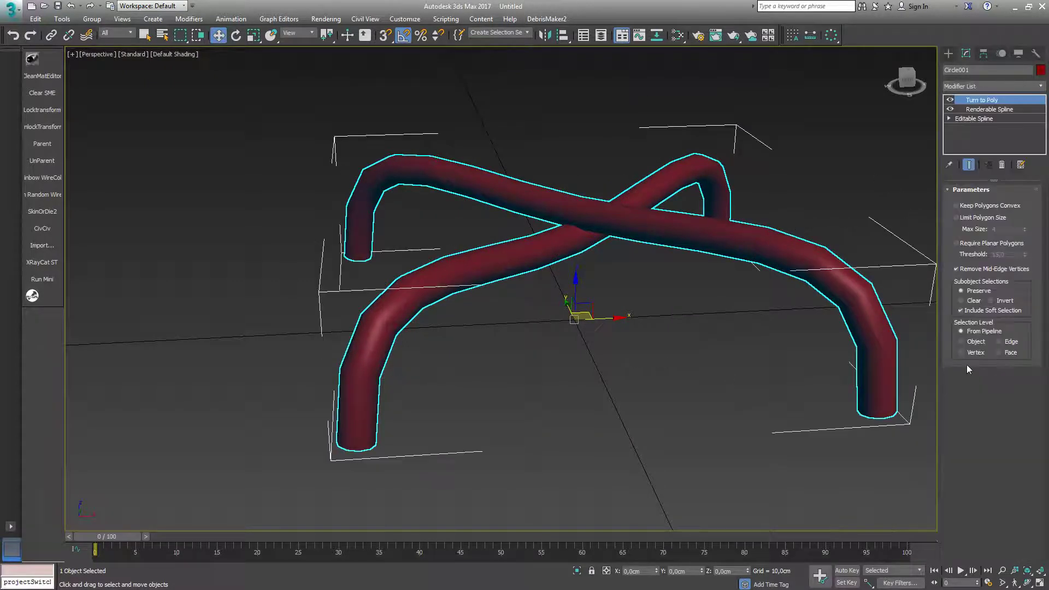
mouse_move(818, 324)
alt+middle_down()
mouse_move(804, 342)
mouse_move(739, 319)
alt+middle_up()
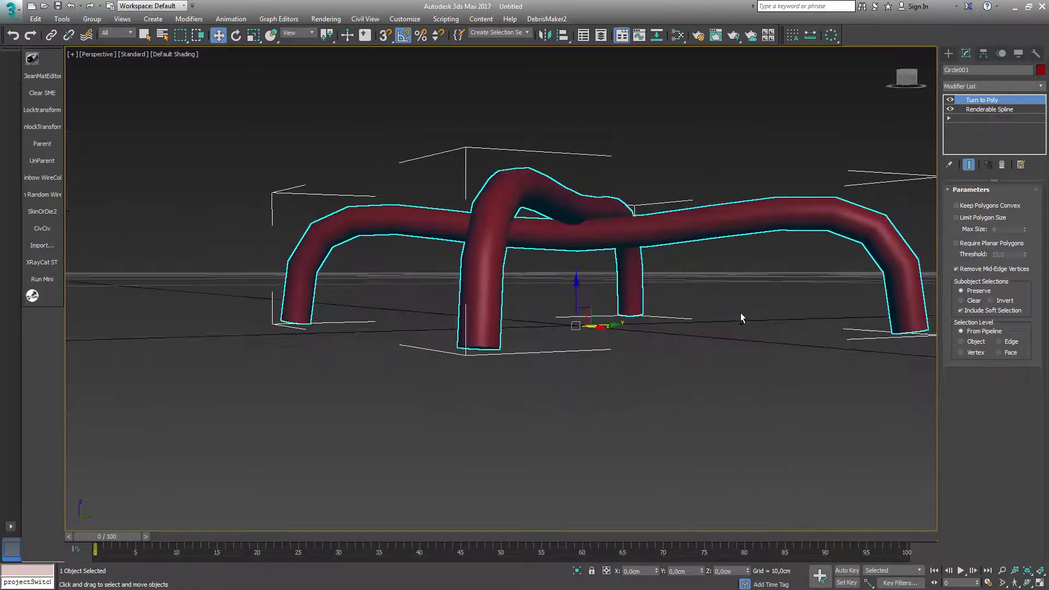
right_click(986, 102)
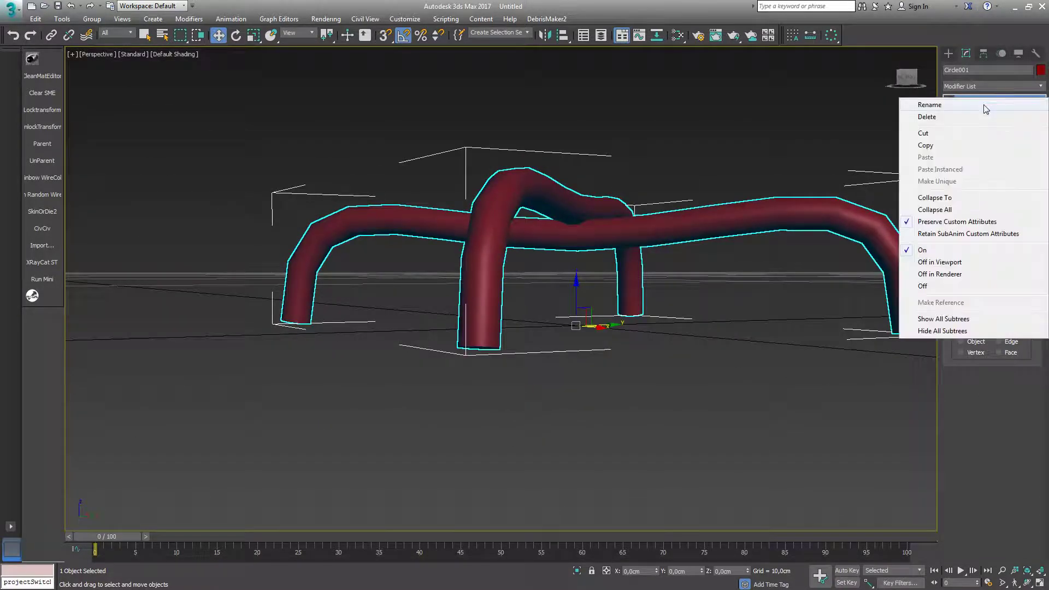
click(951, 209)
mouse_move(694, 211)
alt+middle_down()
mouse_move(693, 239)
mouse_move(714, 257)
mouse_move(647, 228)
mouse_move(661, 257)
alt+middle_up()
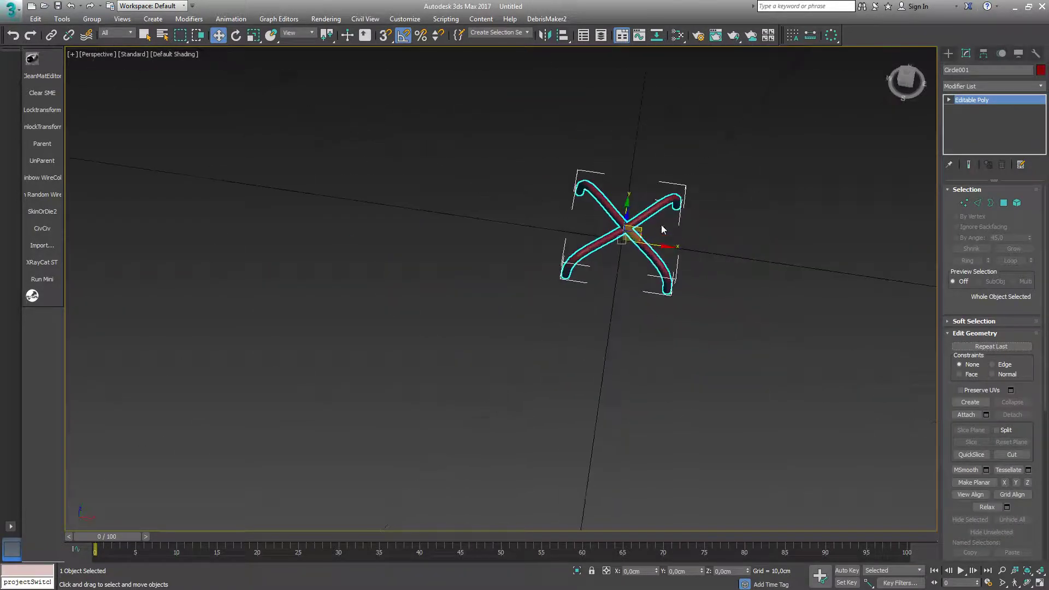
scroll(660, 257, down, 3)
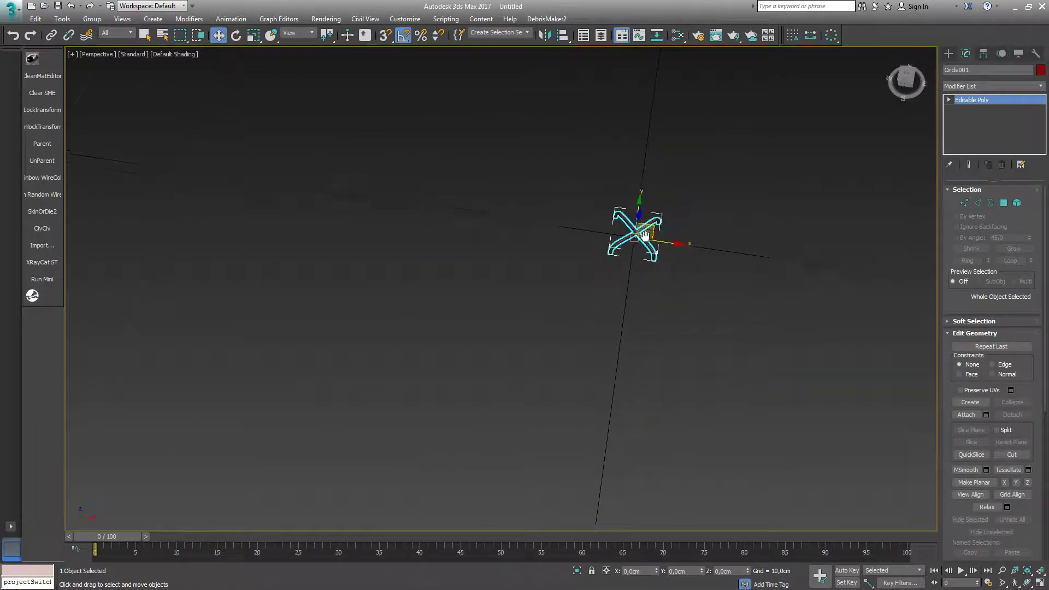
- Give Circle001 a dark custom object colour
click(1041, 71)
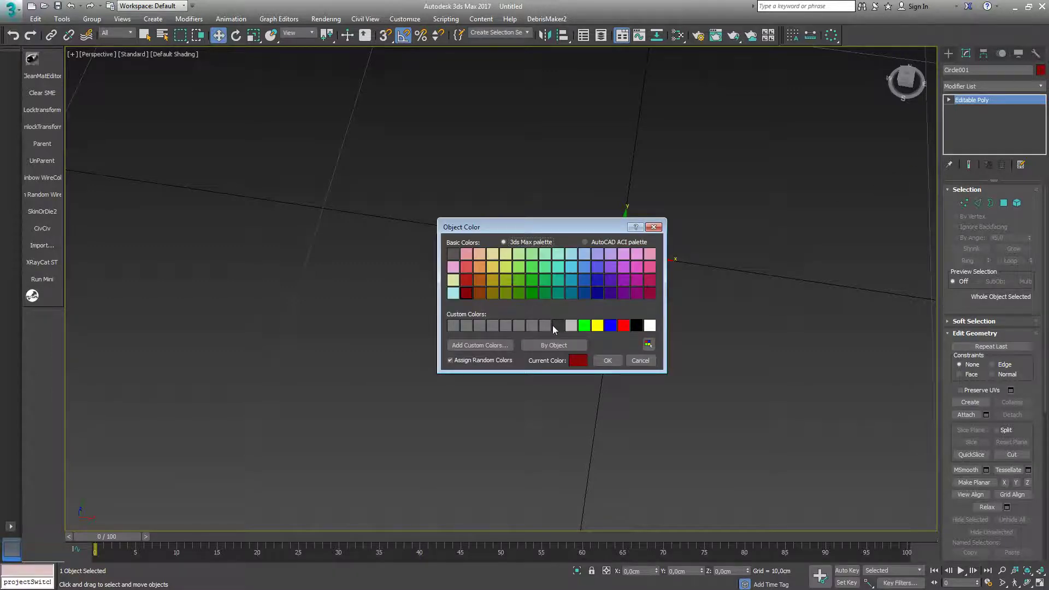
click(553, 327)
click(604, 361)
mouse_move(648, 247)
alt+middle_down()
mouse_move(685, 235)
mouse_move(672, 246)
alt+middle_up()
scroll(685, 234, down, 3)
- Create a torus of radii 36,484 cm and 12,311 cm around the cross-stitch shape
click(950, 53)
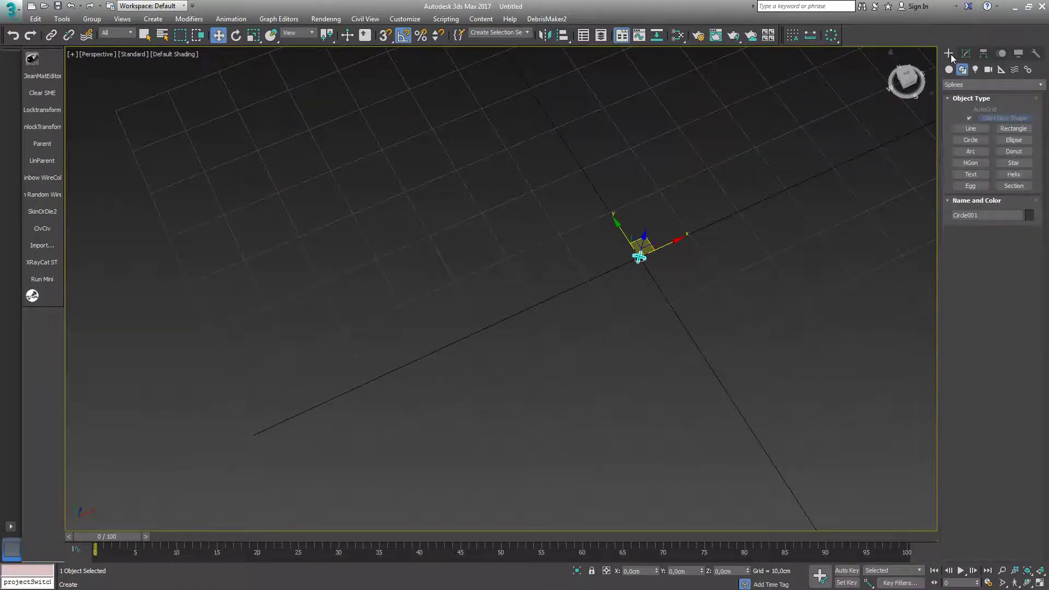
click(961, 70)
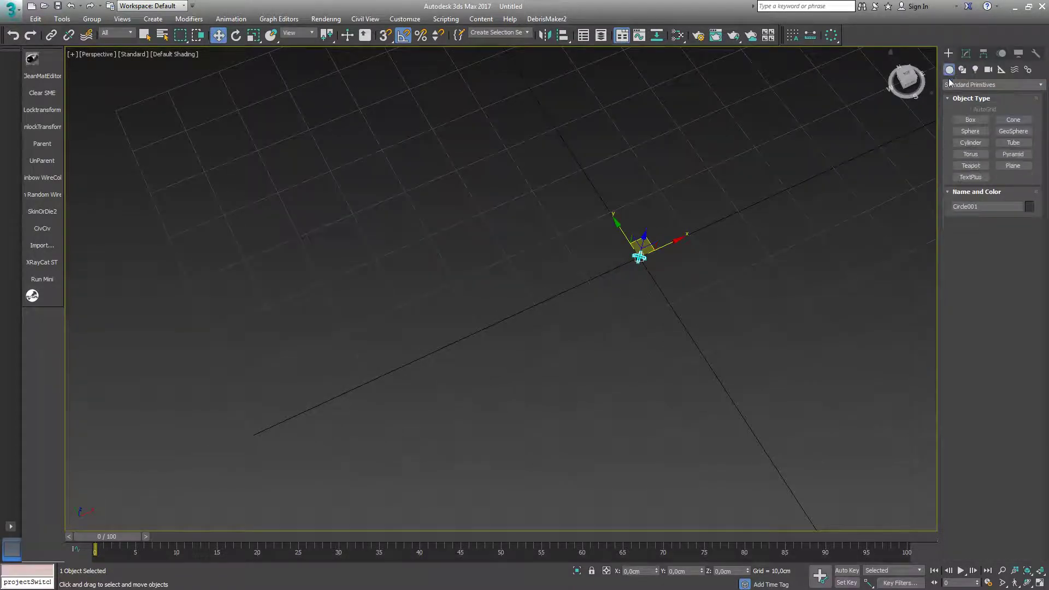
click(968, 154)
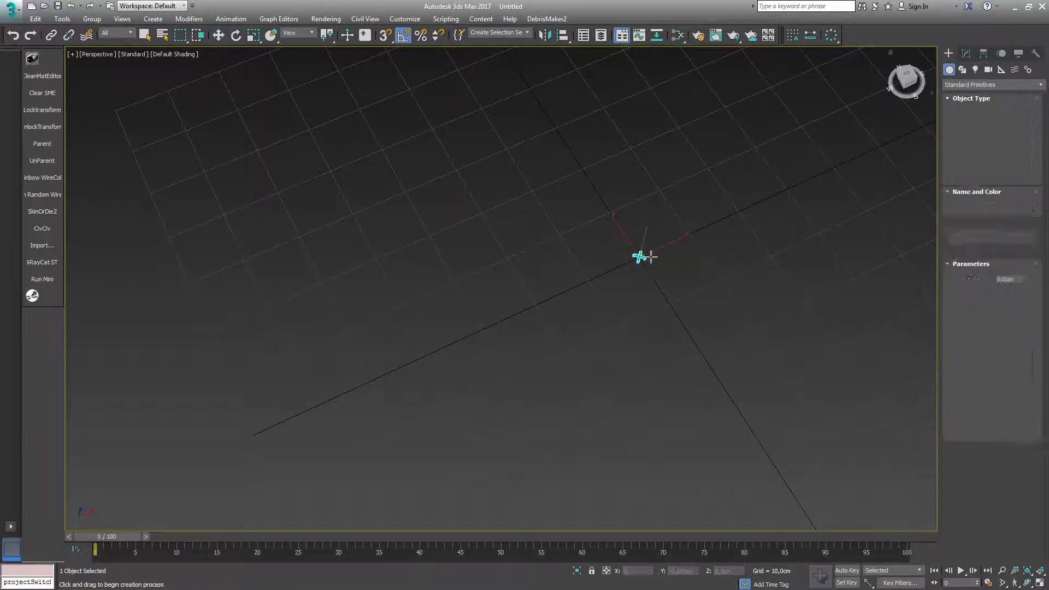
mouse_move(643, 248)
mouse_down()
mouse_move(703, 377)
mouse_move(814, 482)
mouse_up()
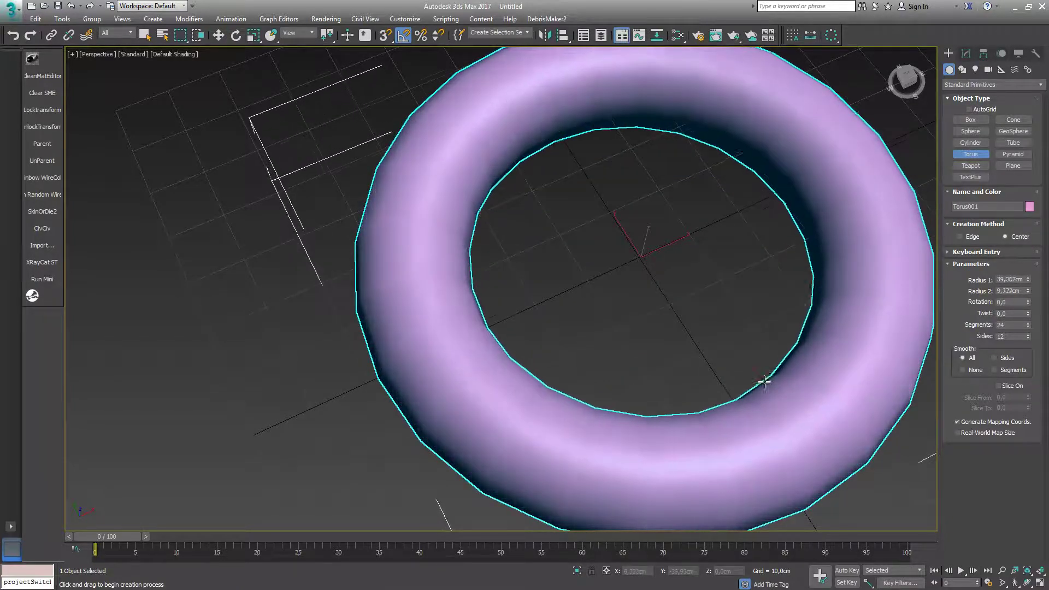
click(760, 339)
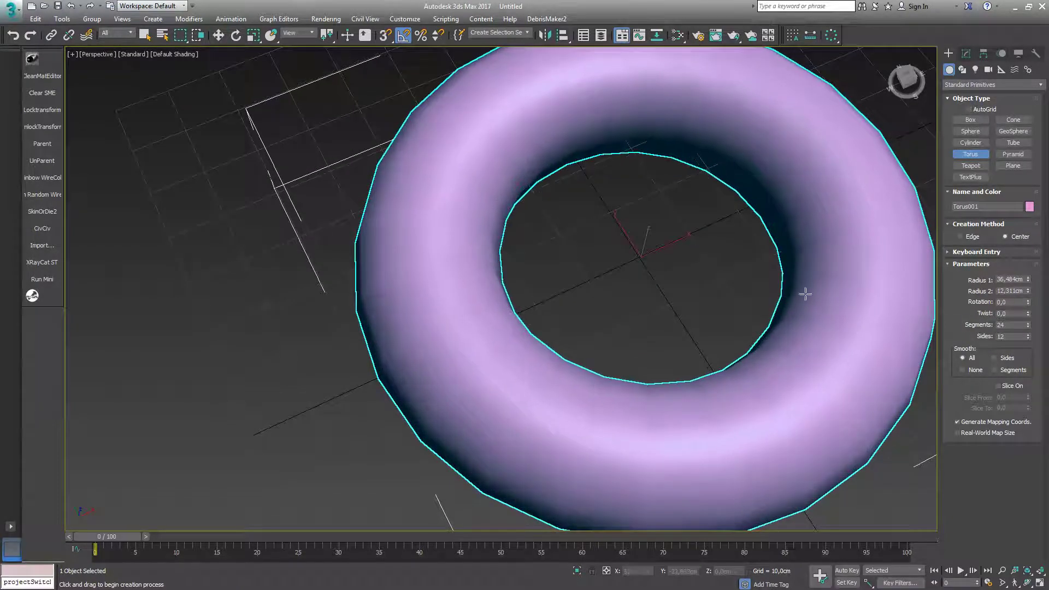
- Set Torus001 to 48 segments and 24 sides
click(966, 54)
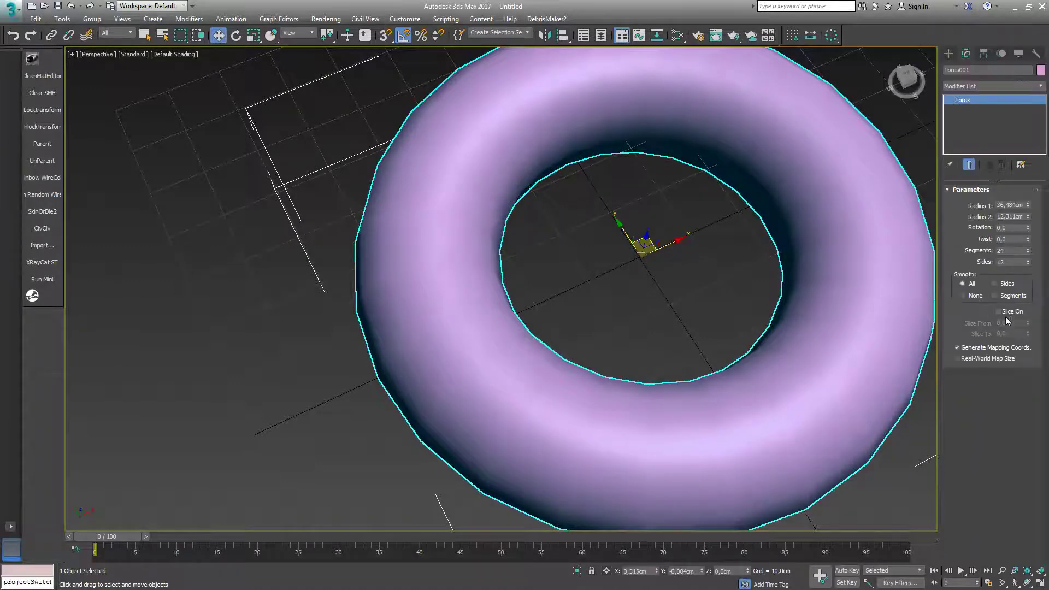
double_click(1017, 249)
text(48)
key(Tab)
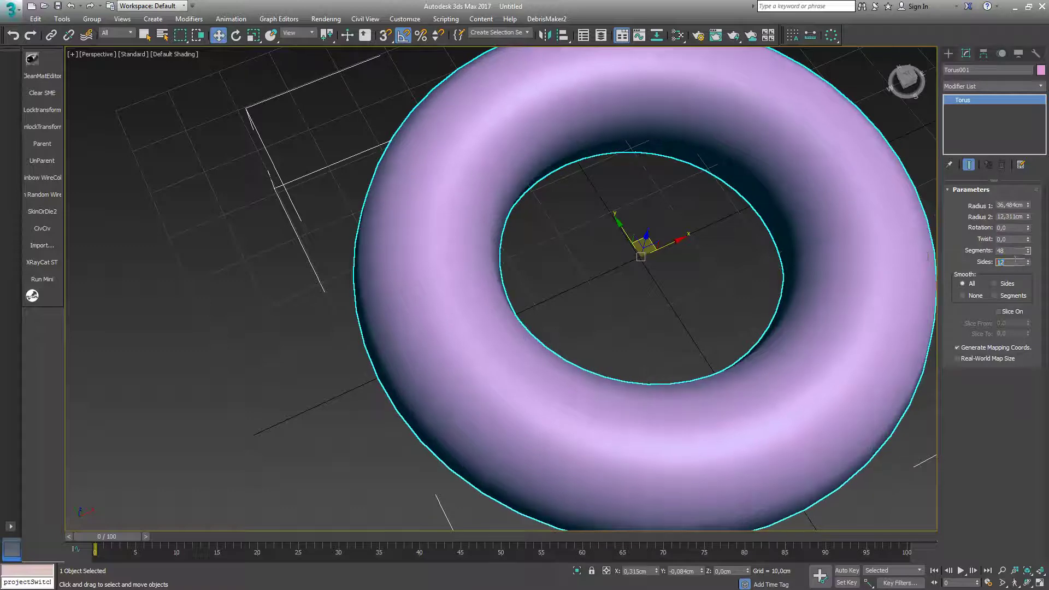
text(24)
key(Return)
scroll(692, 265, up, 2)
scroll(691, 273, up, 4)
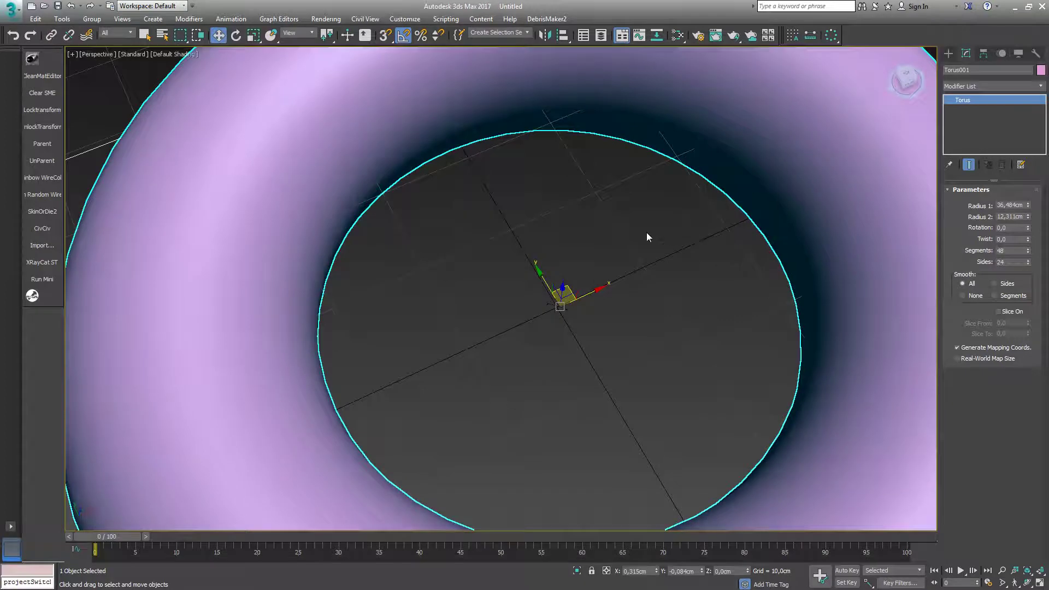
scroll(646, 232, down, 3)
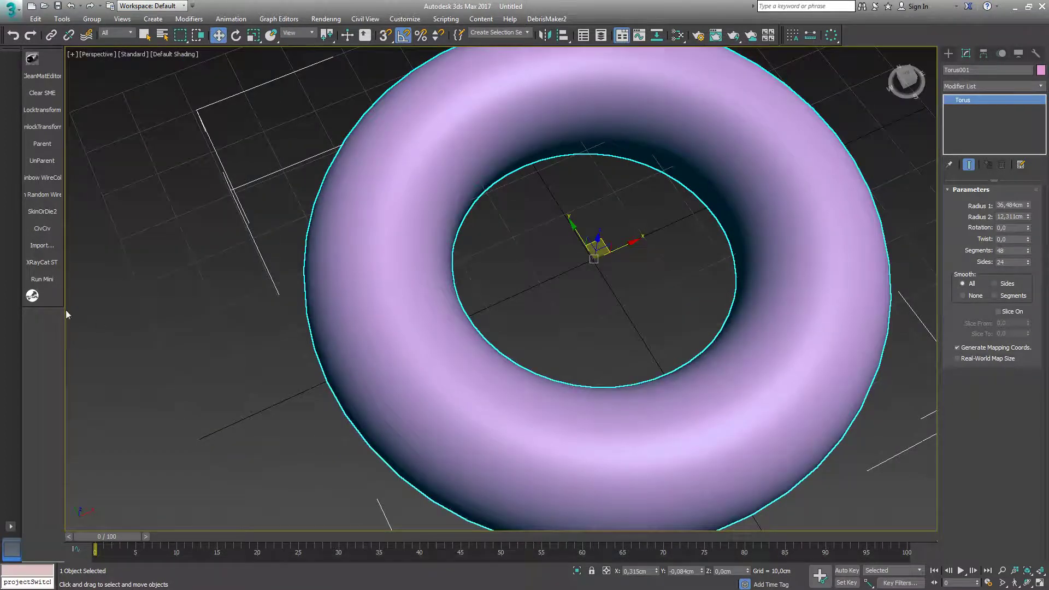
- Run Rivets&Stitches with Torus001 as target and Circle001 as source geometry
click(32, 296)
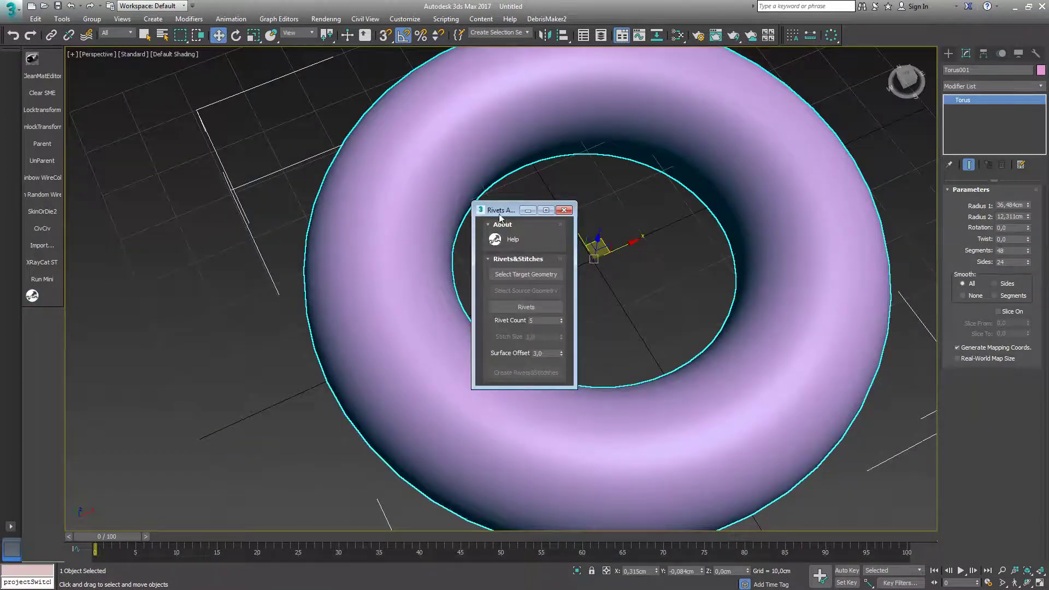
drag(499, 215, 226, 201)
click(253, 260)
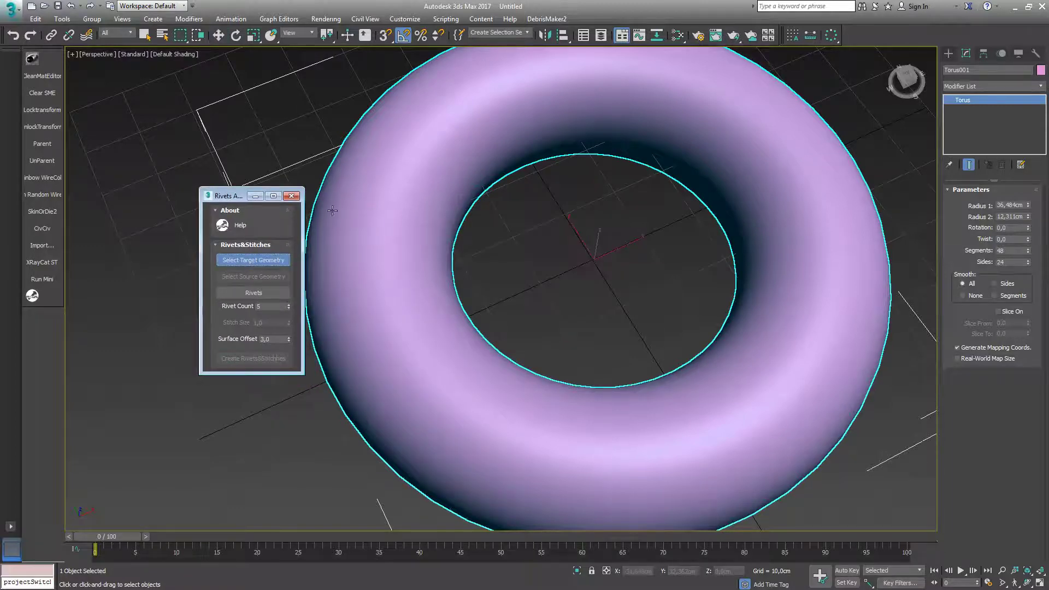
click(365, 185)
click(267, 276)
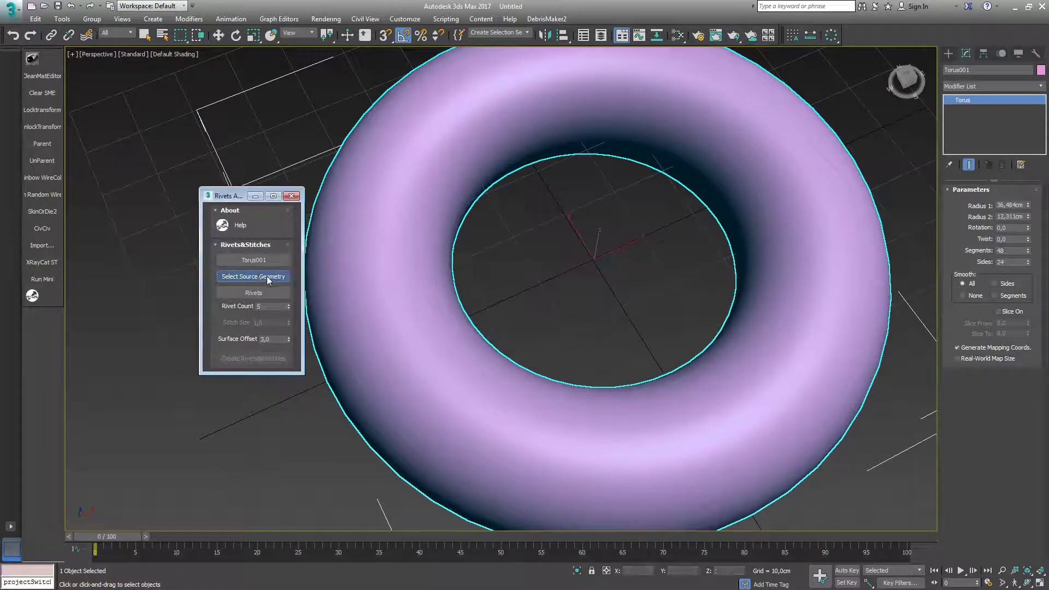
click(592, 259)
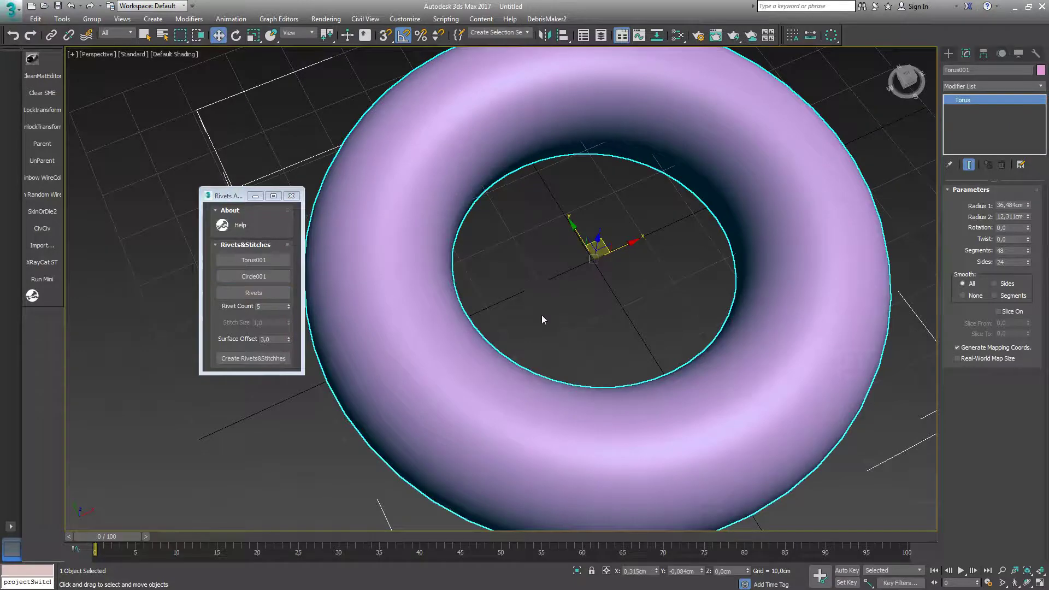
- Switch the script to Stitches mode and start placing stitches
middle_drag(544, 322, 525, 265)
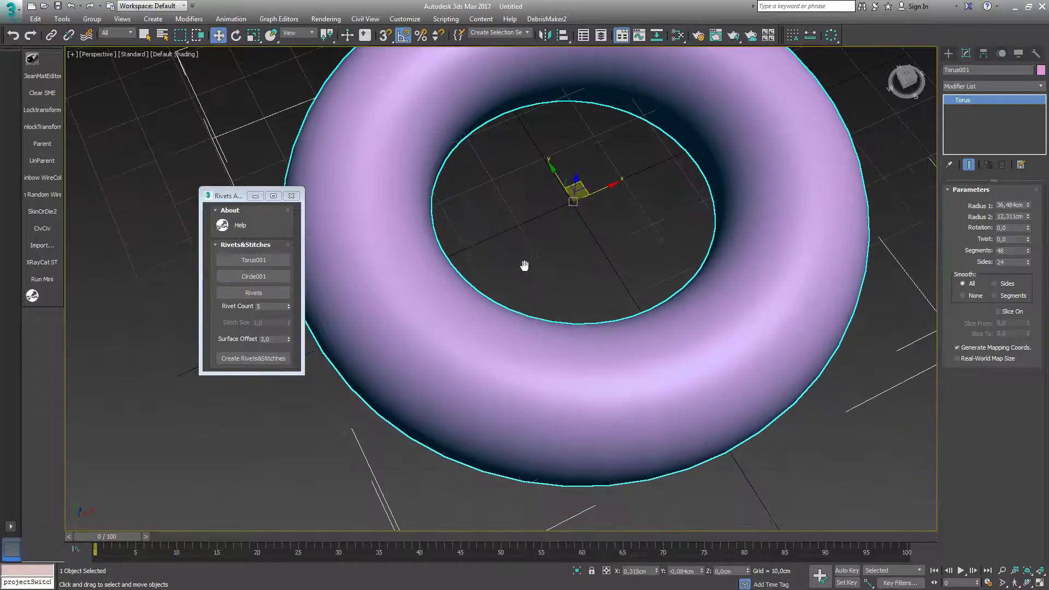
click(258, 295)
click(262, 360)
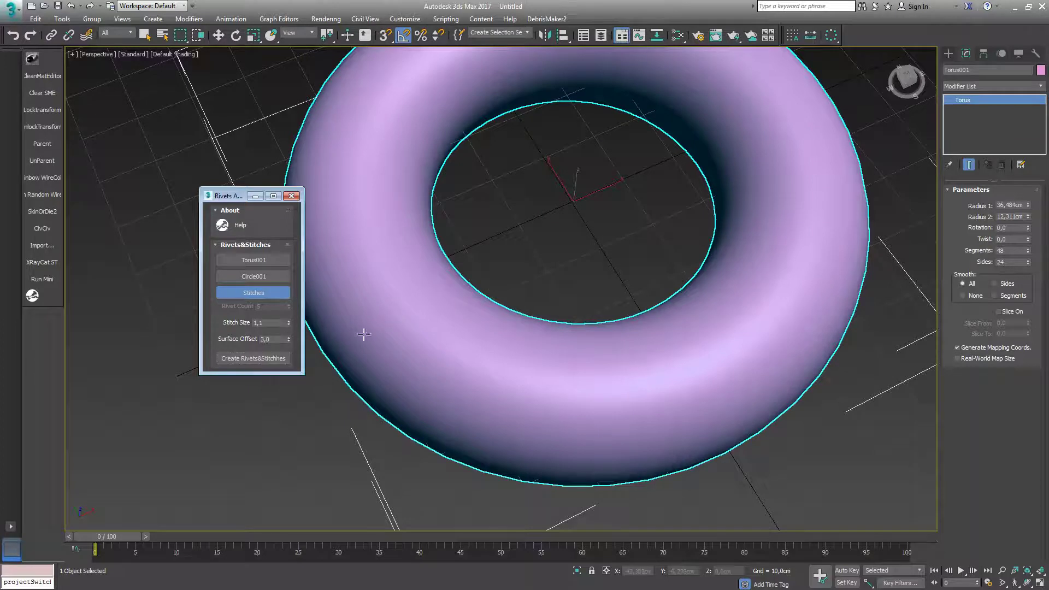
- Place eleven stitch points down, across the torus's lower side and back up
click(444, 274)
click(403, 304)
click(367, 342)
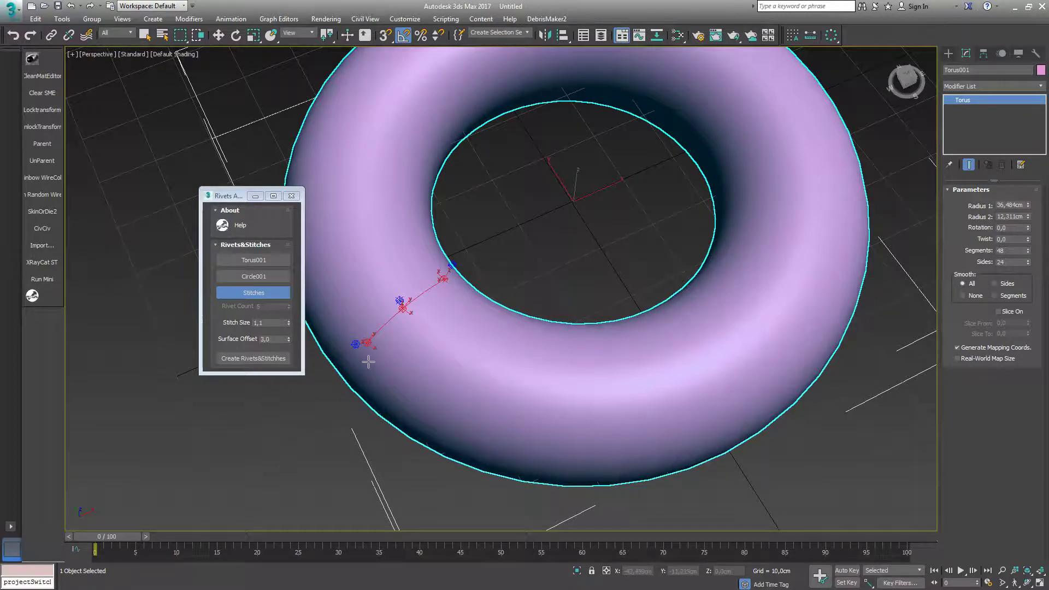
click(367, 362)
click(396, 380)
click(451, 405)
click(499, 422)
click(544, 428)
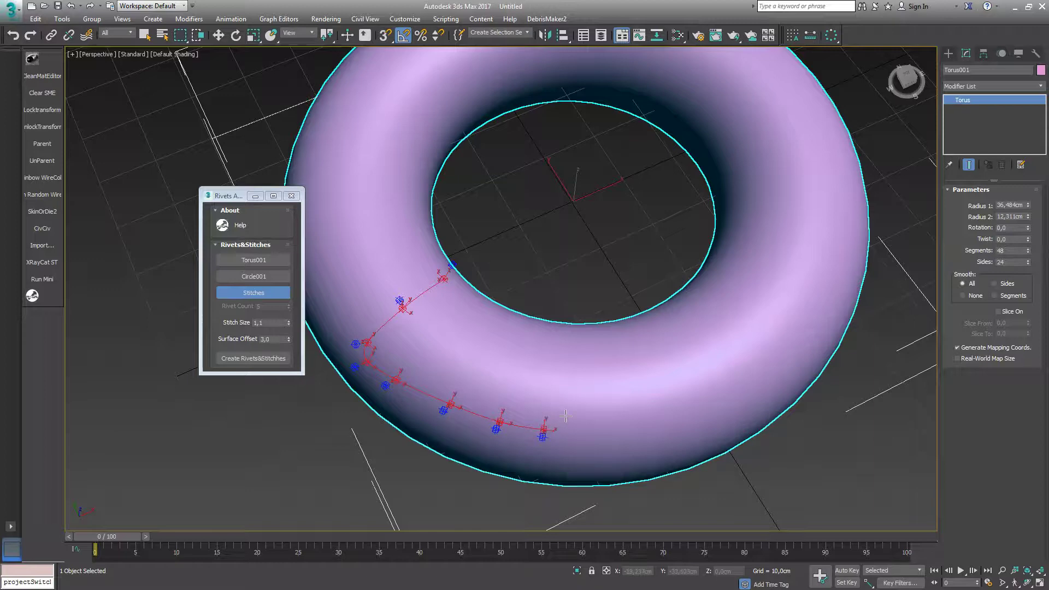
click(566, 416)
click(572, 372)
click(571, 345)
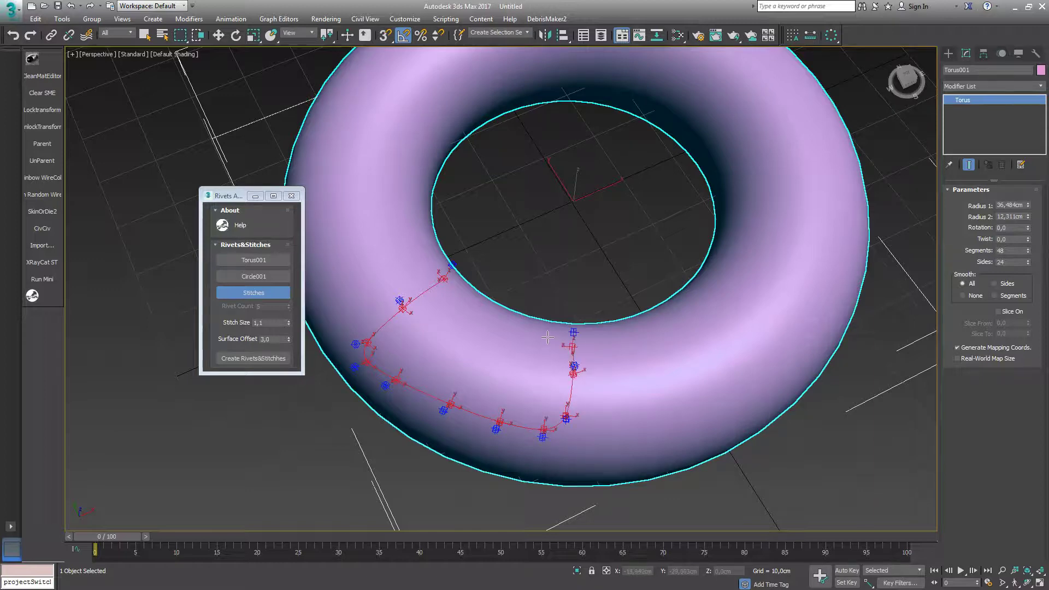
- Finish the stitch path so cross-stitch geometry is generated along the torus
right_click(490, 336)
scroll(484, 361, up, 5)
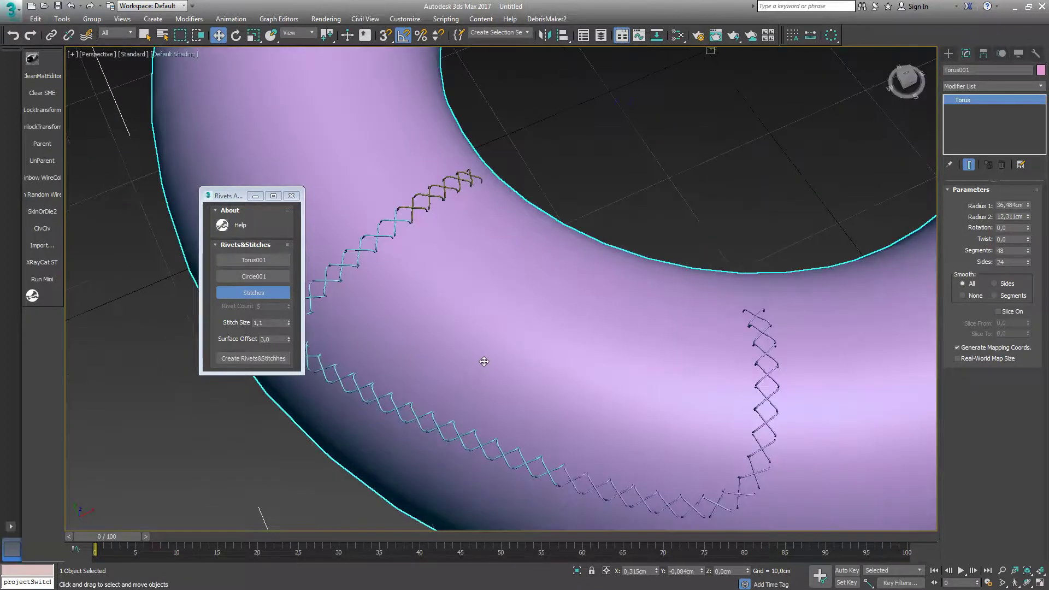
scroll(484, 361, down, 2)
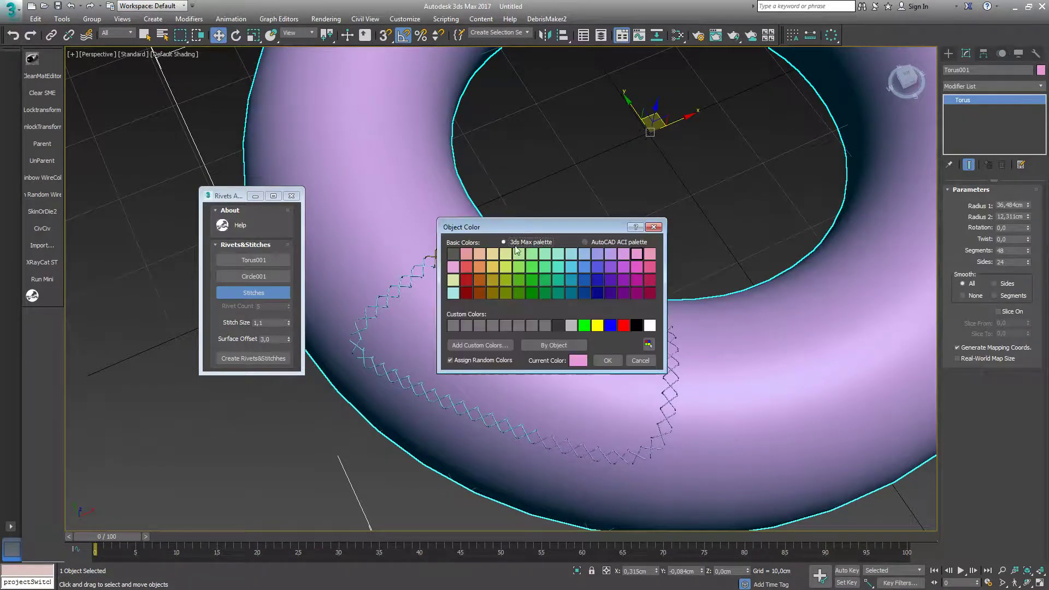
- Recolour the torus dark grey-blue and zoom in on the stitches
click(611, 361)
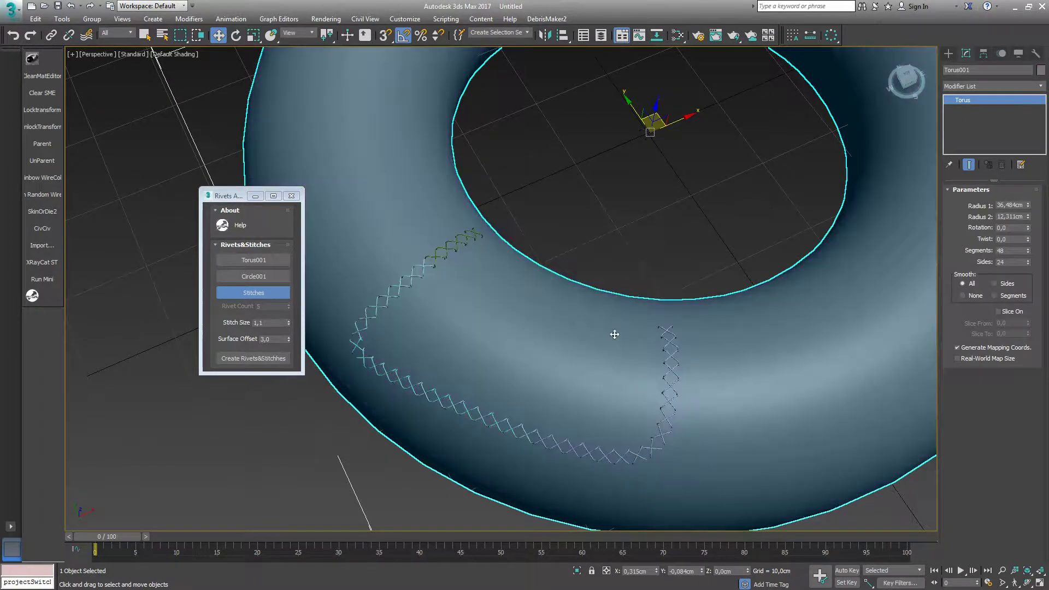
scroll(492, 253, up, 2)
scroll(545, 199, up, 3)
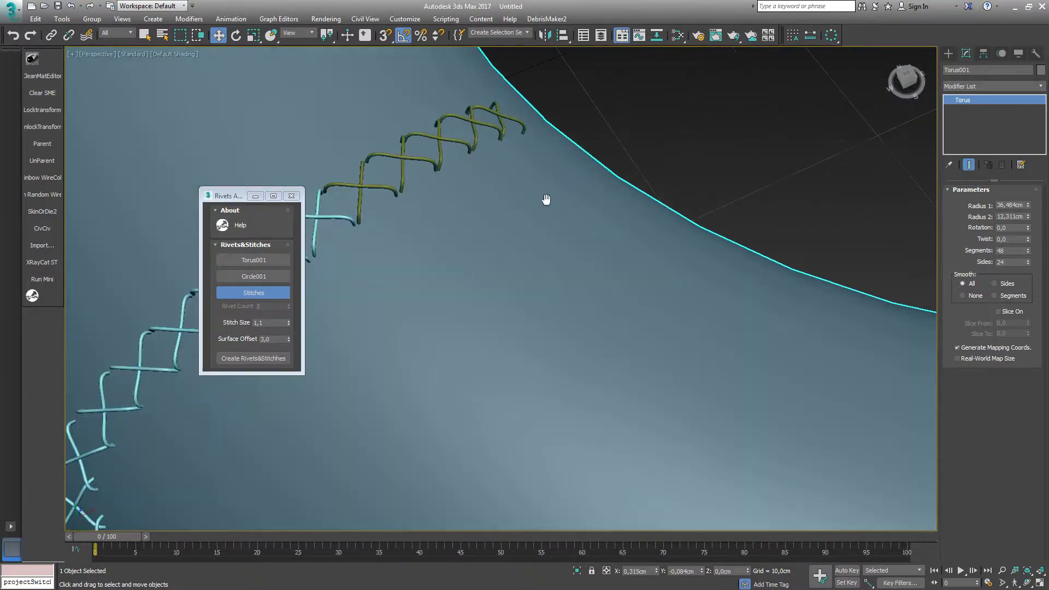
middle_drag(492, 215, 657, 219)
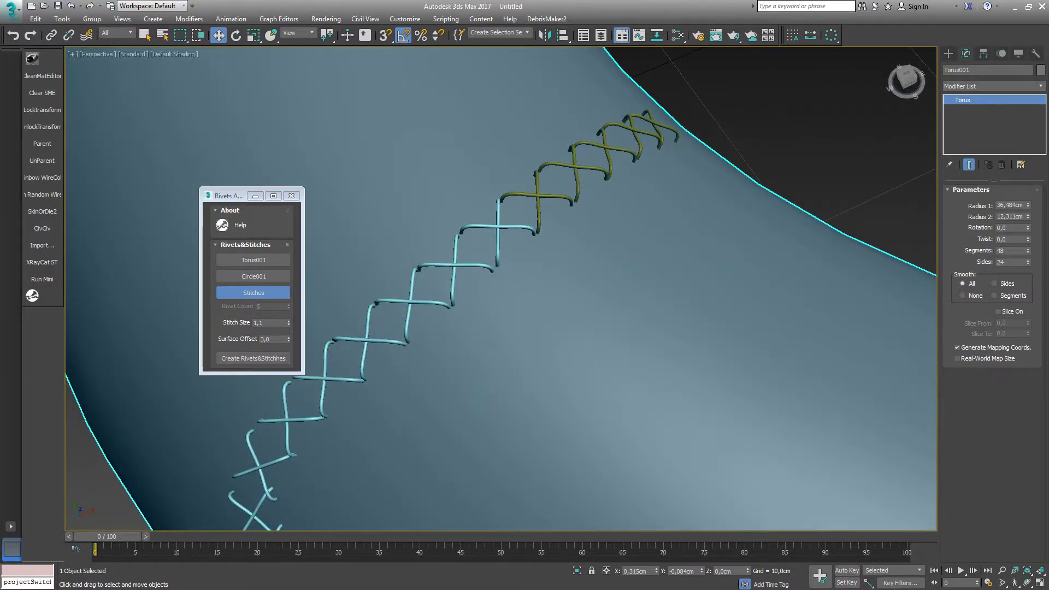